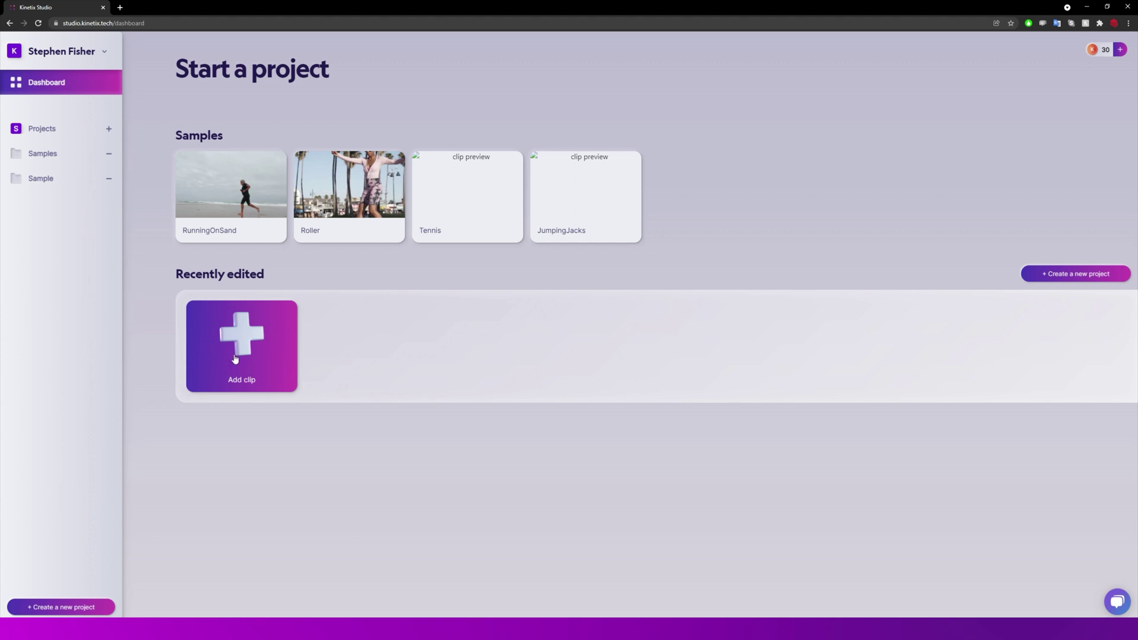
Step: Create a new project named 'Sample' and open its Add clip options
left_click(1054, 274)
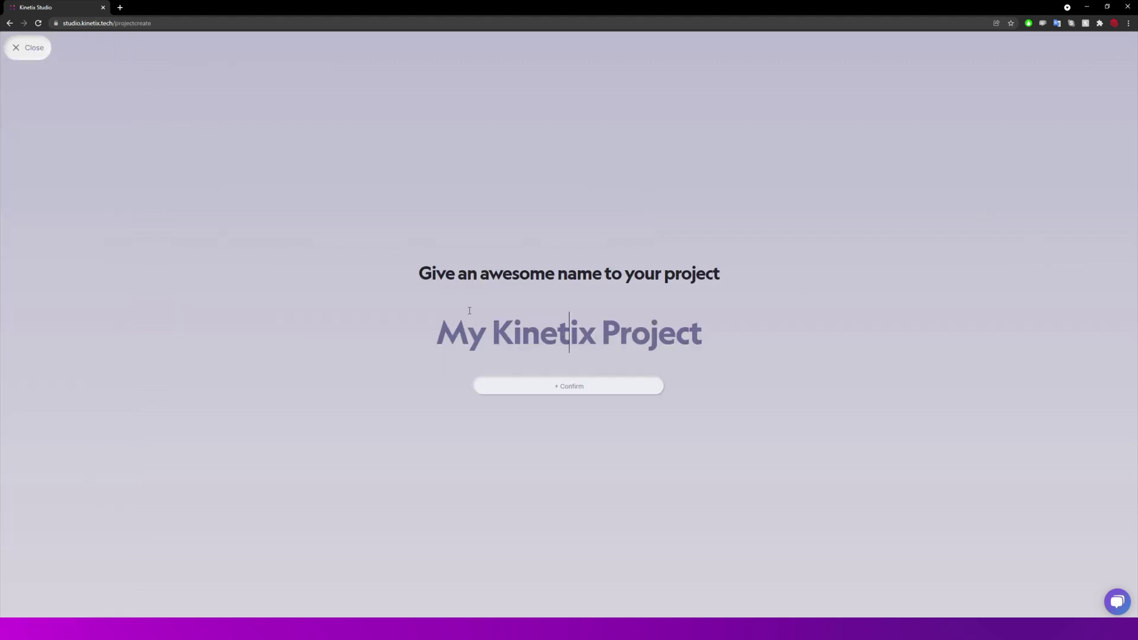
type("Sample")
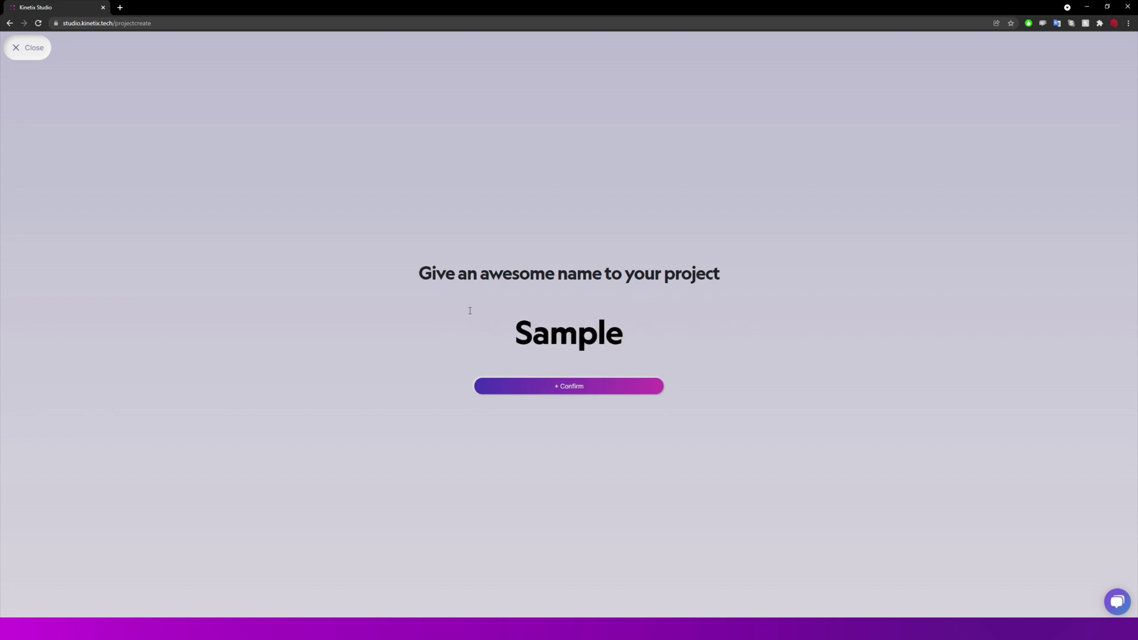
left_click(574, 393)
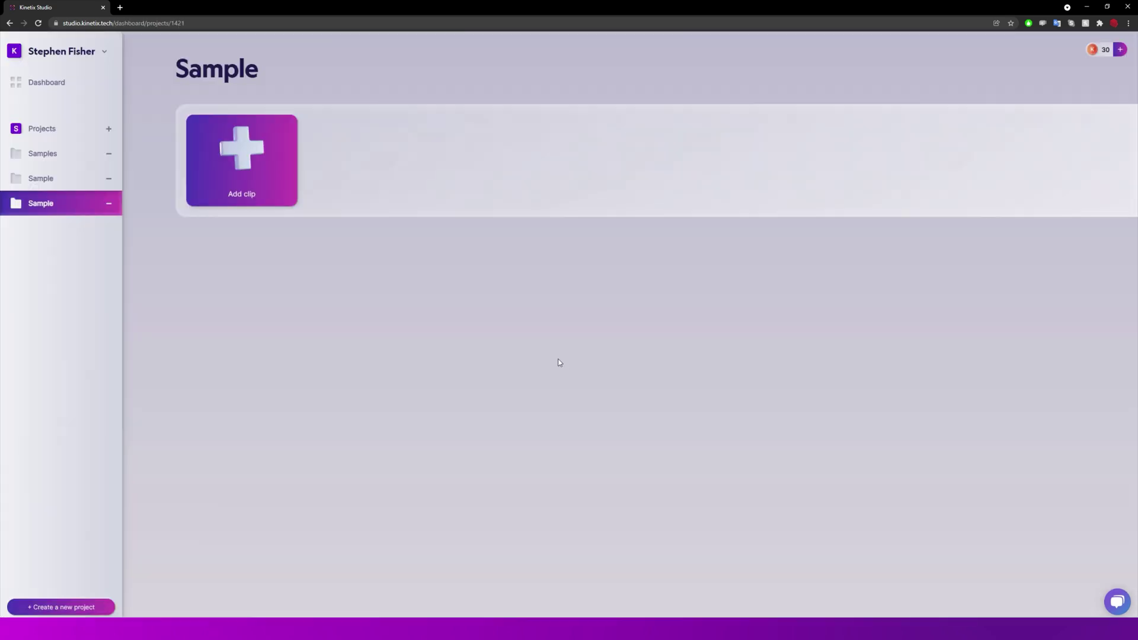
left_click(246, 152)
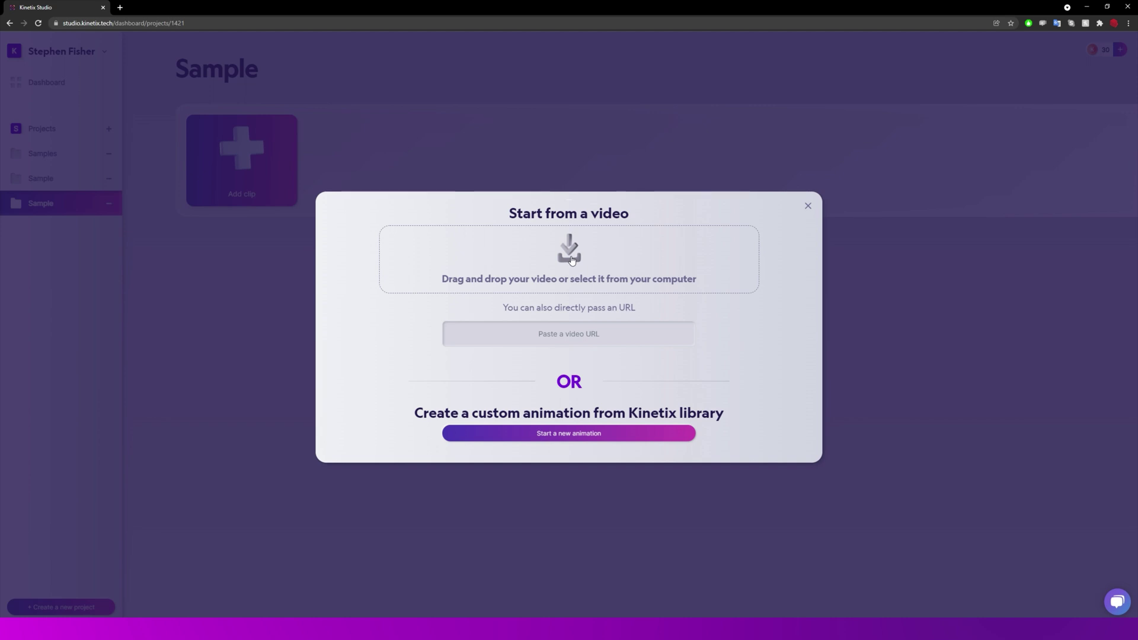
Step: Start a new library animation and swap the character to the BeardYellowShirt preset
left_click(589, 443)
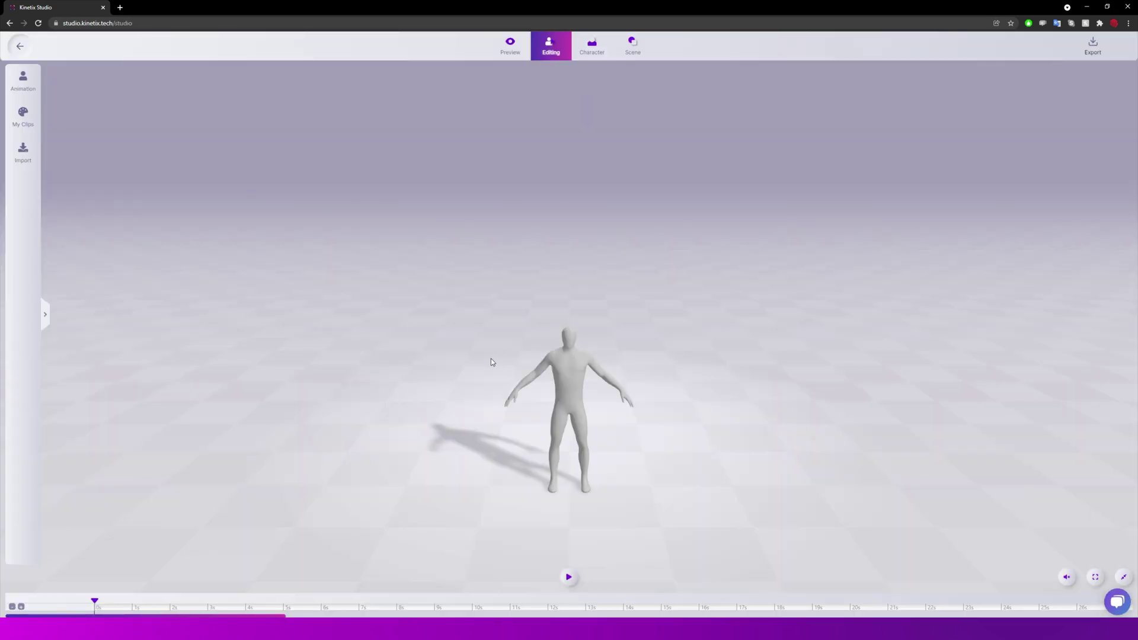
left_click_drag(464, 300, 503, 349)
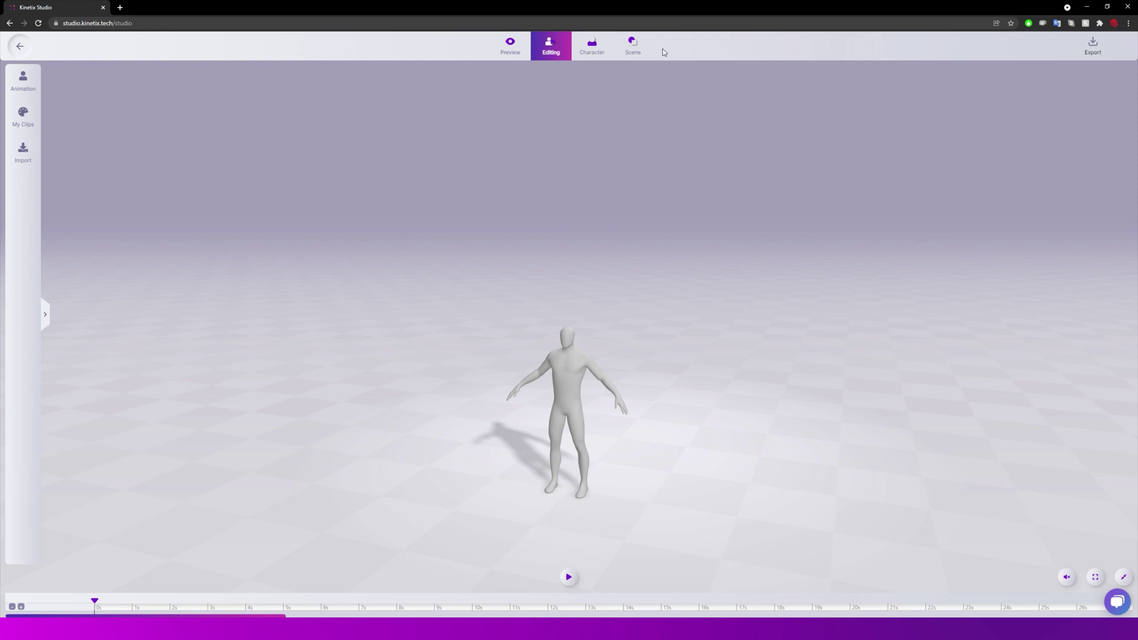
left_click(592, 40)
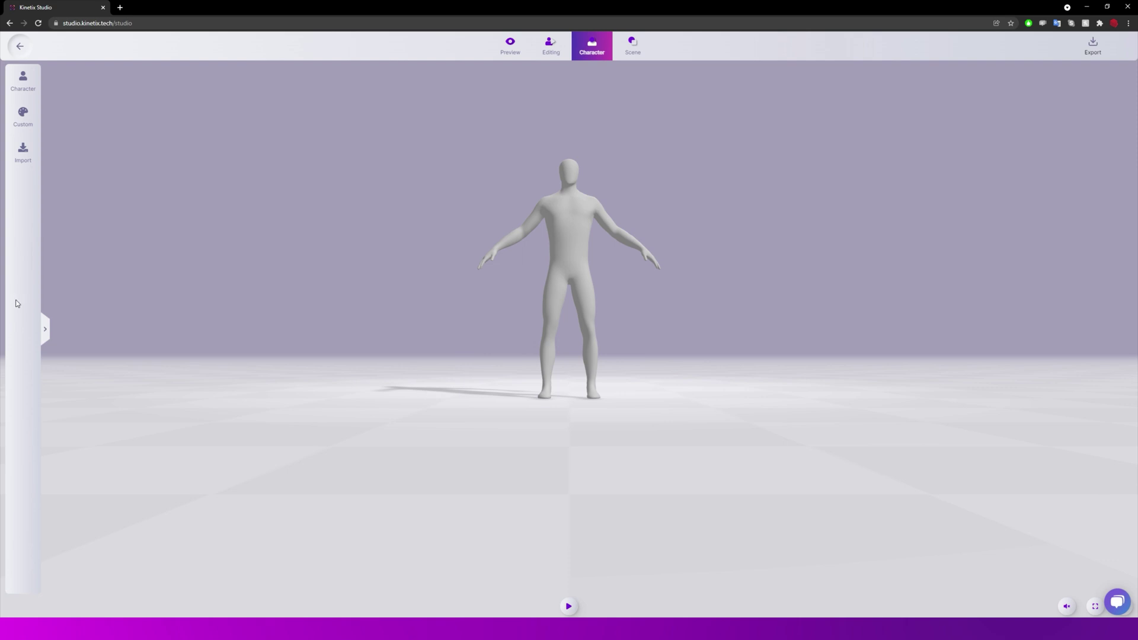
left_click(23, 81)
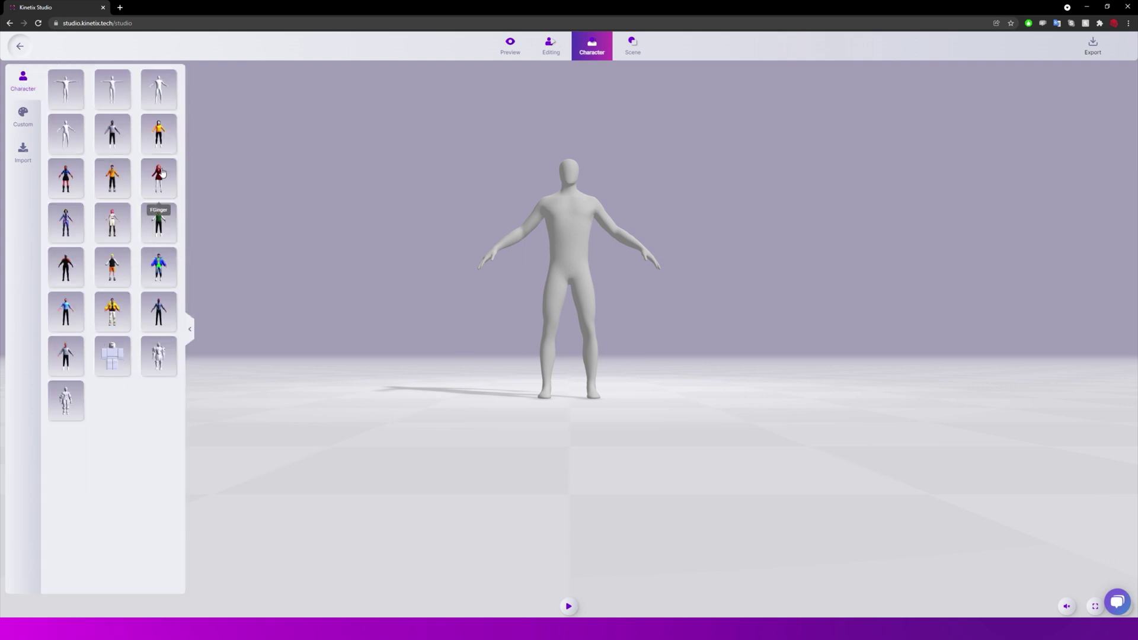
left_click(111, 184)
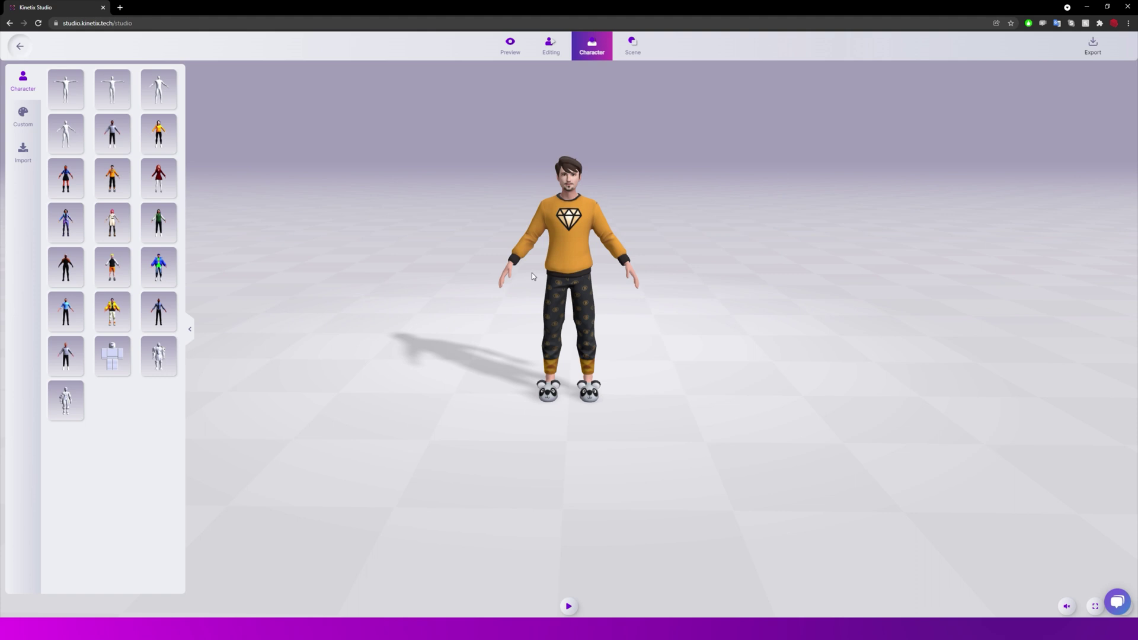
left_click(23, 116)
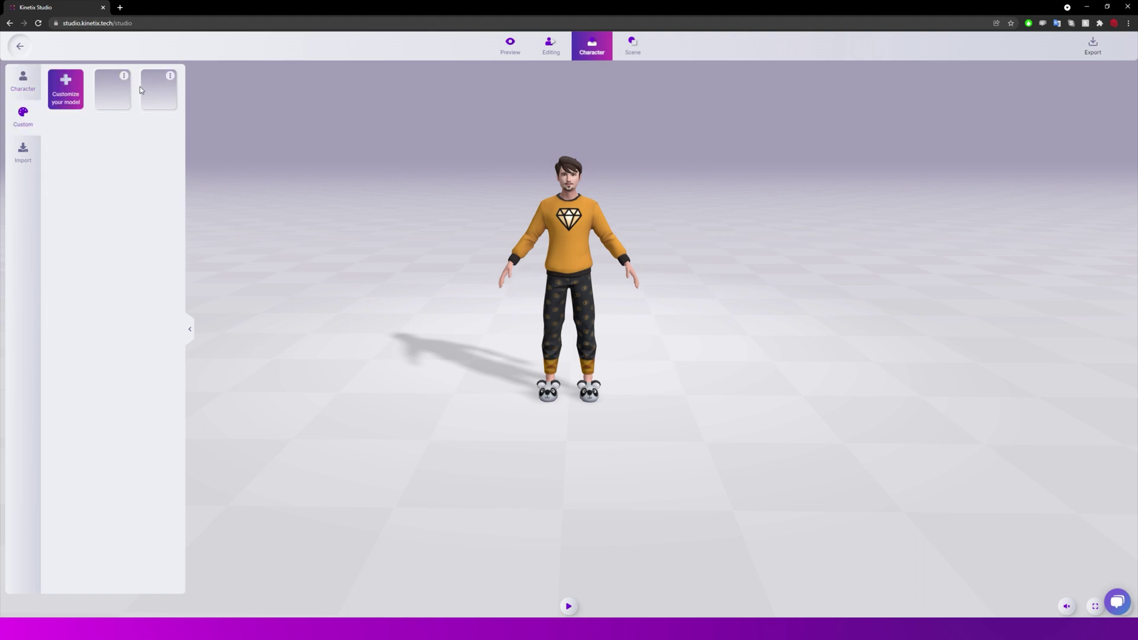
left_click(24, 82)
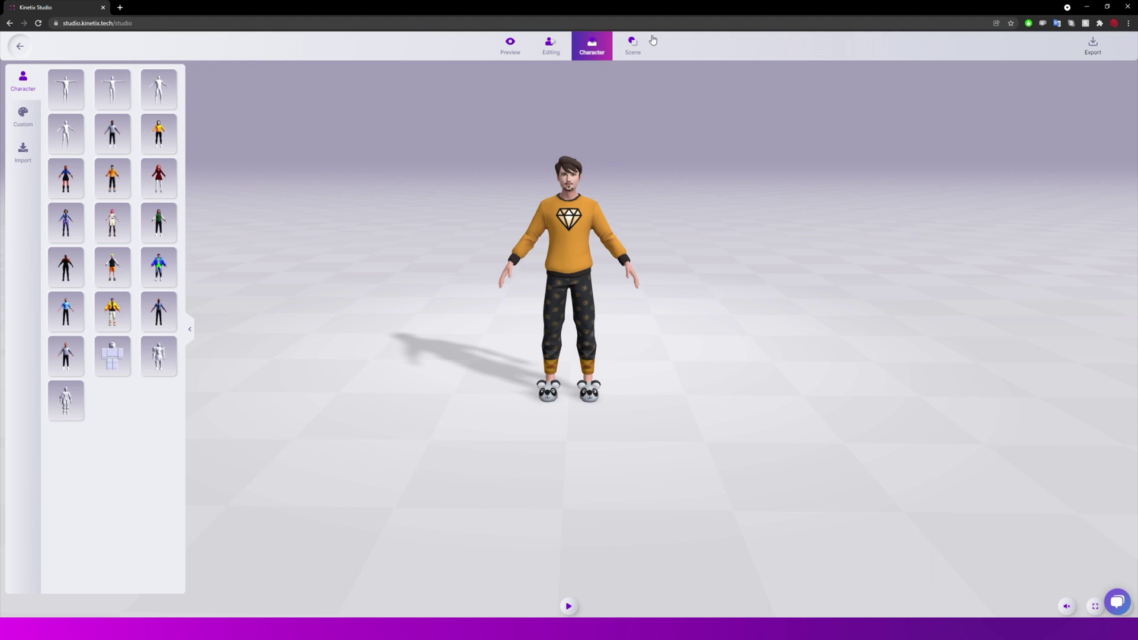
left_click(632, 51)
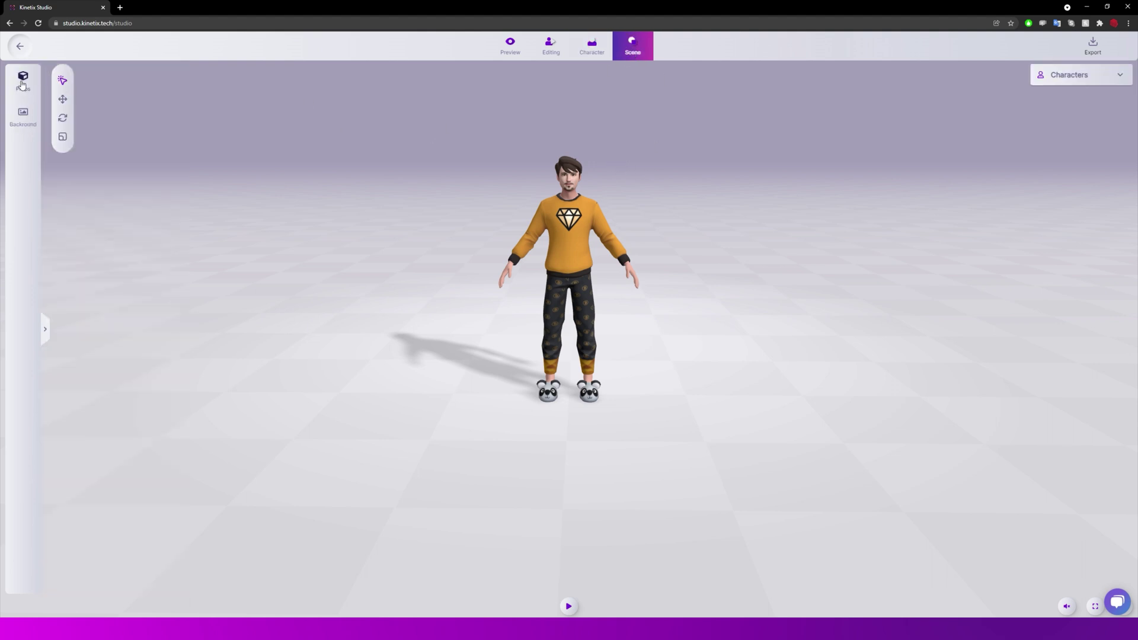
Step: Apply the Urban abandoned-factory background around the character
left_click(23, 116)
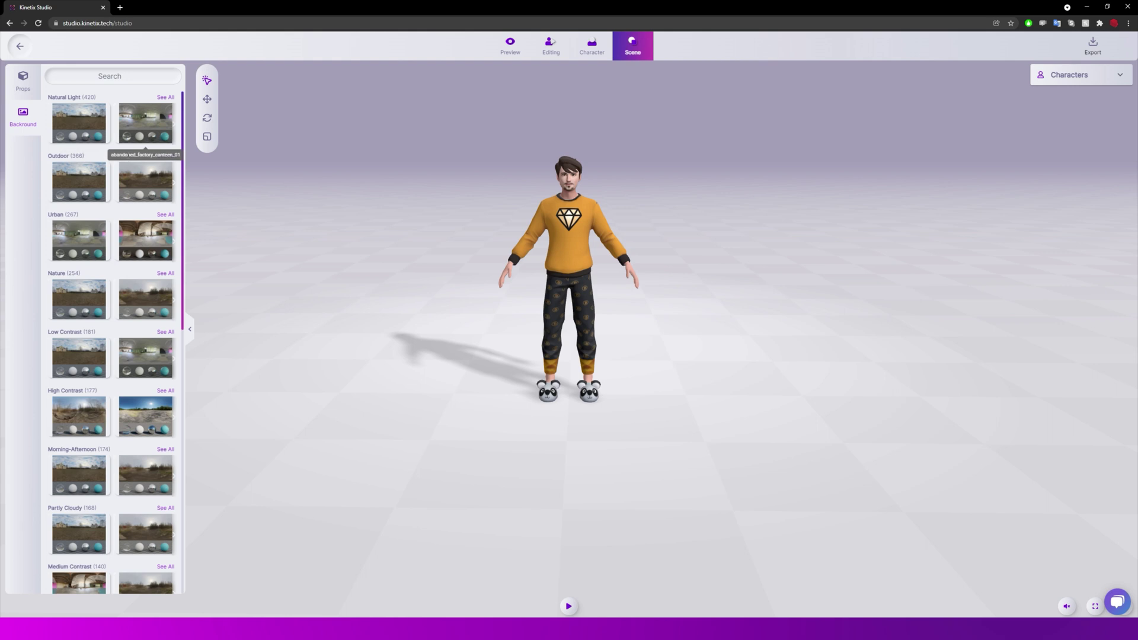
left_click(146, 237)
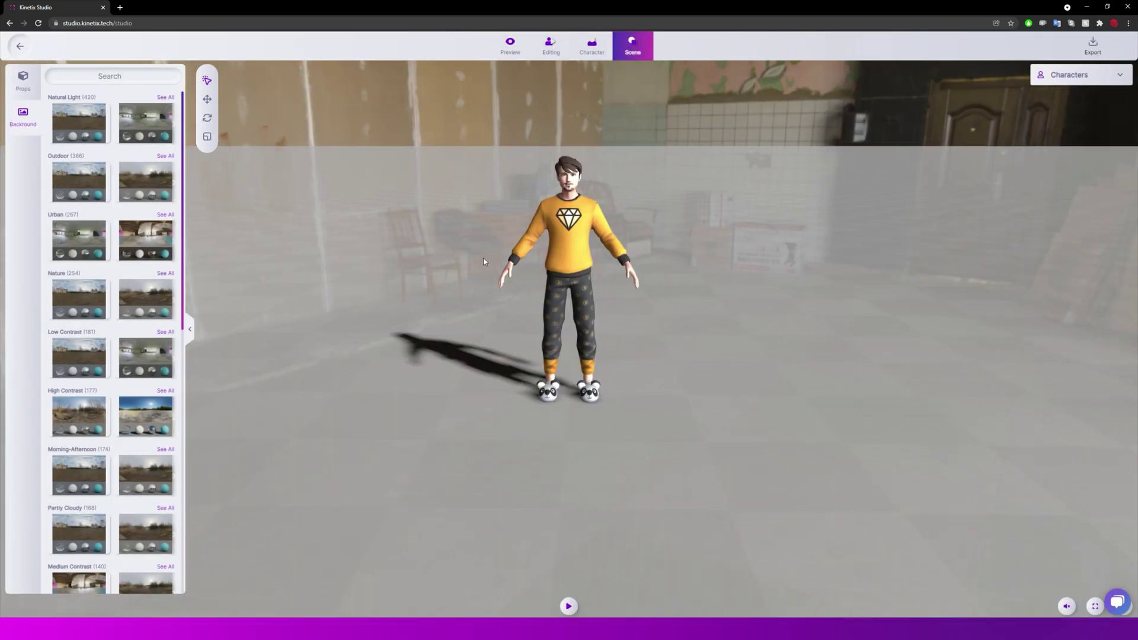
left_click_drag(437, 240, 479, 263)
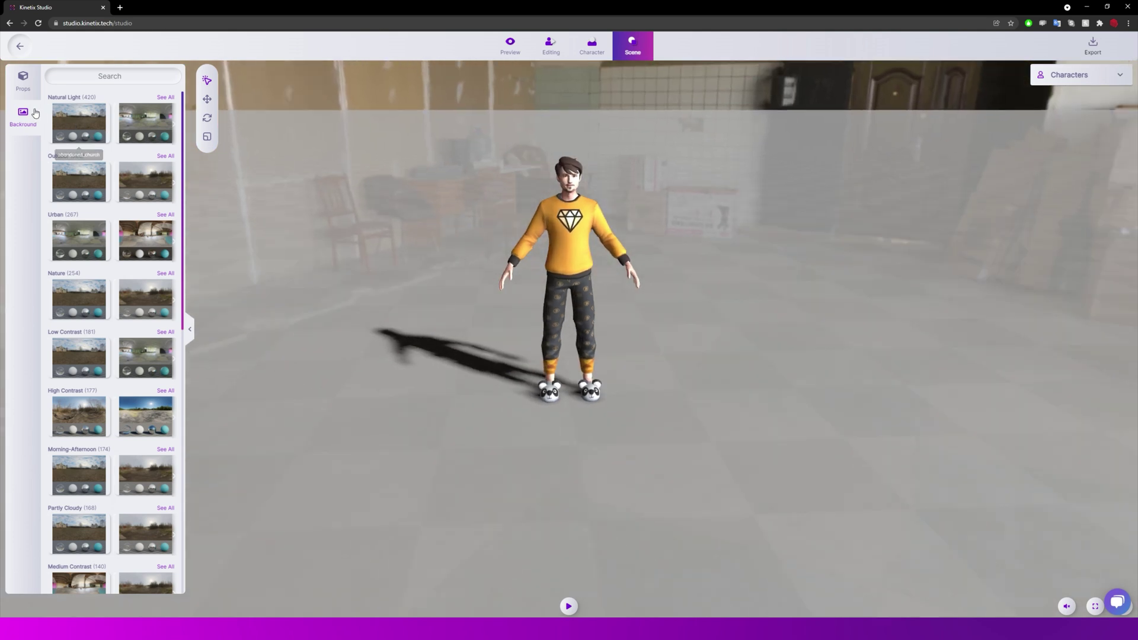
Step: Add the barber chair prop, move it left of the character and rotate it
left_click(23, 82)
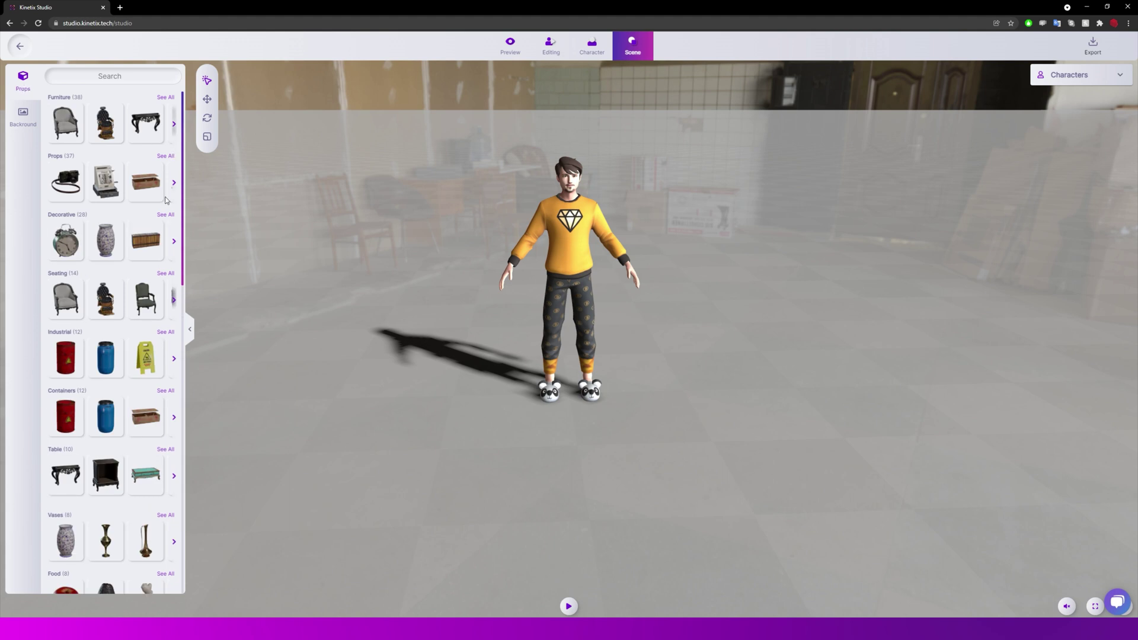
left_click(107, 123)
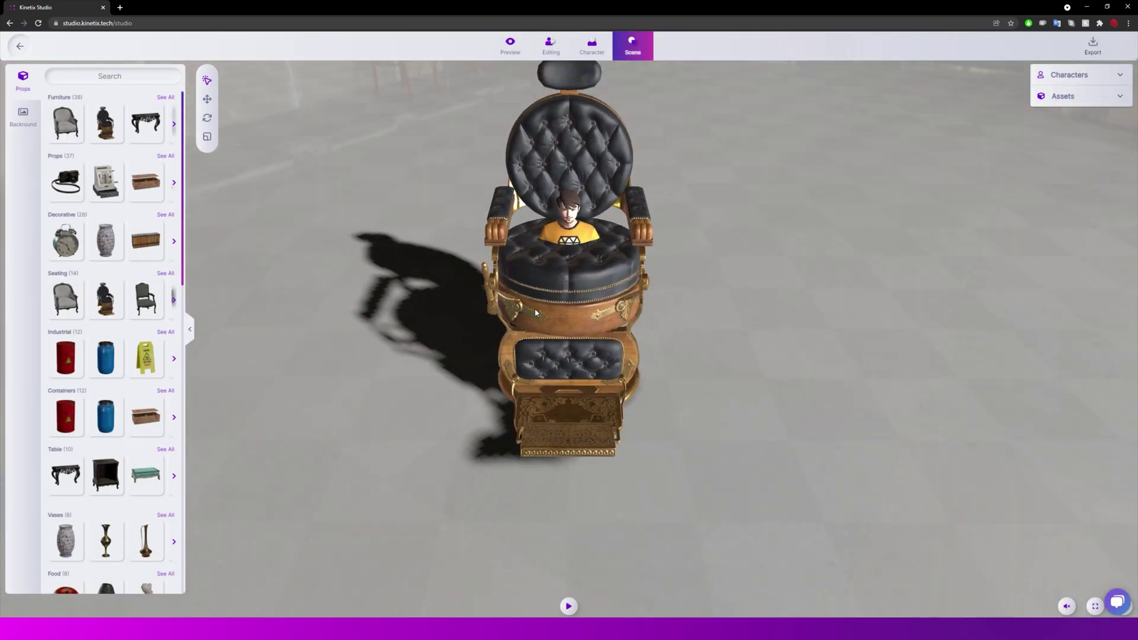
left_click(560, 363)
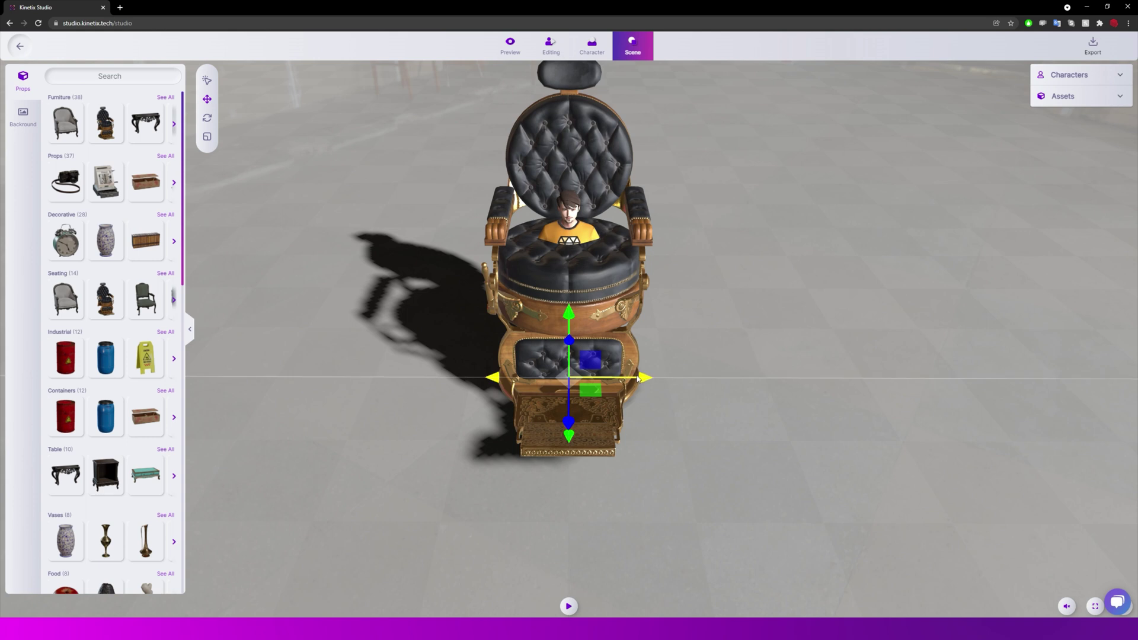
left_click_drag(560, 362, 386, 384)
left_click(207, 138)
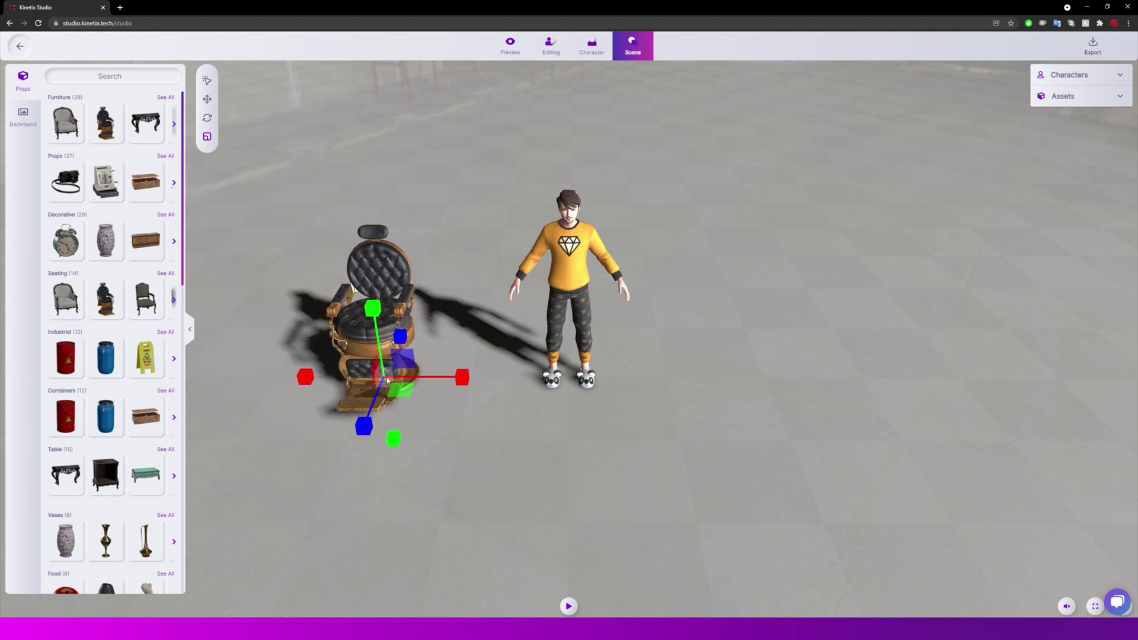
left_click(207, 118)
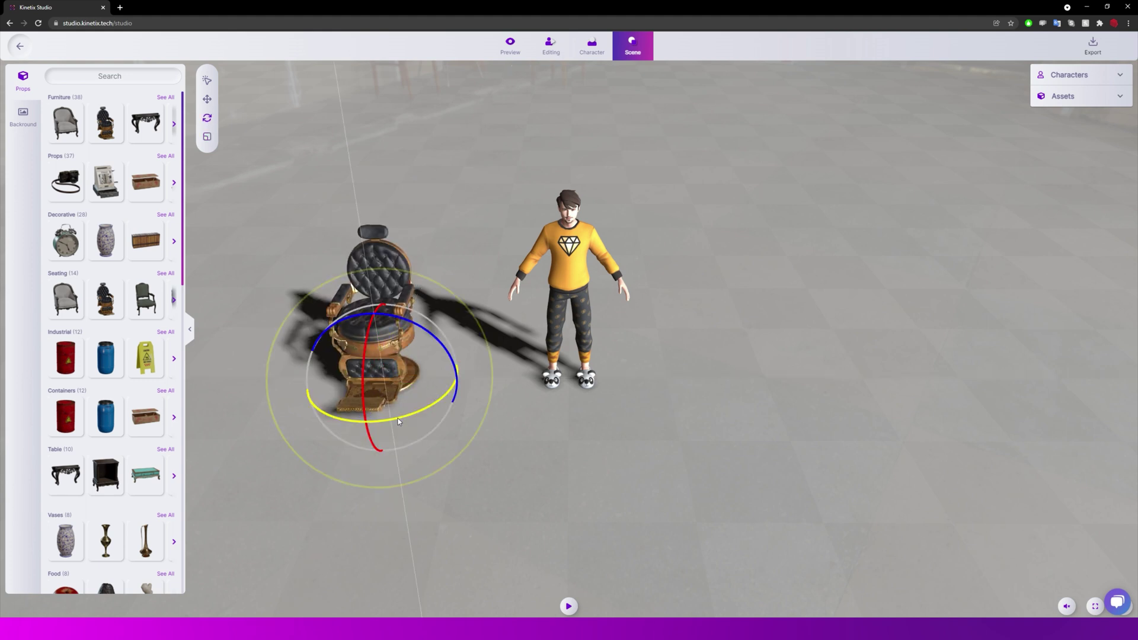
left_click_drag(398, 422, 432, 355)
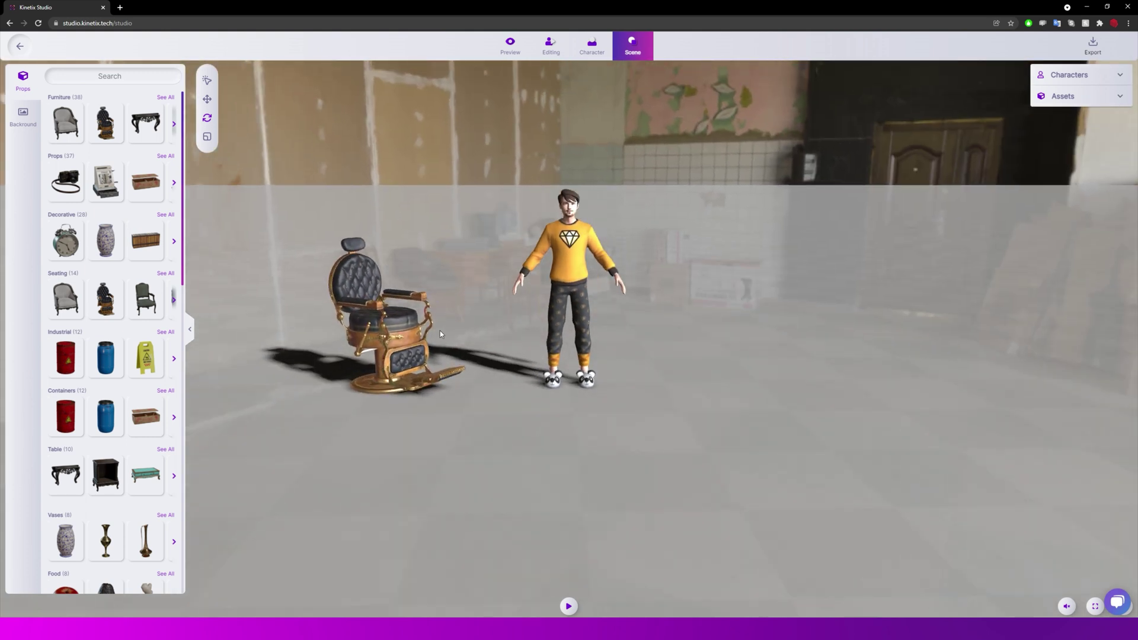
Step: Orbit the view to face the chair and expand the Characters and Assets lists
scroll(171, 308, "down", 2)
scroll(172, 308, "down", 10)
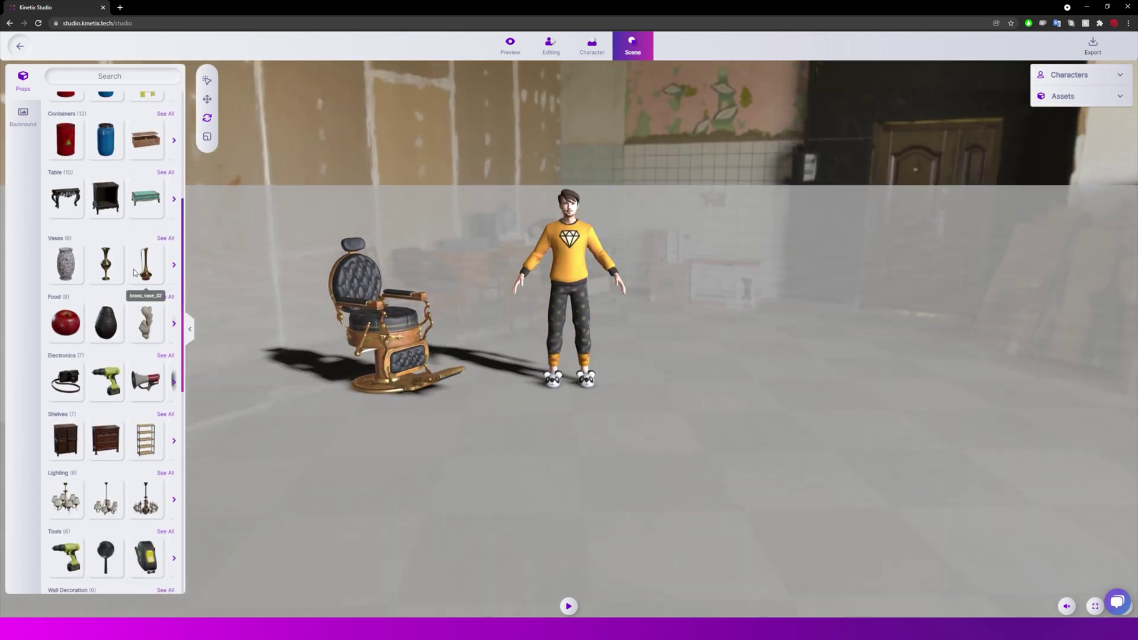
scroll(544, 358, "up", 2)
scroll(544, 359, "down", 2)
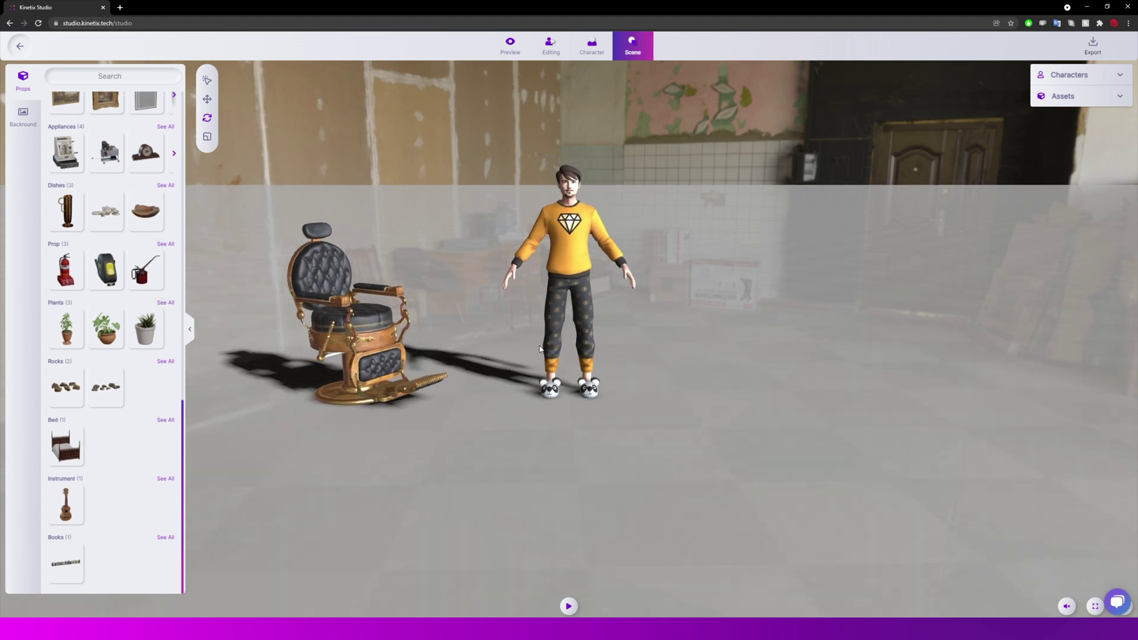
mouse_move(543, 355)
left_mouse_down()
mouse_move(529, 340)
mouse_move(541, 349)
left_mouse_up()
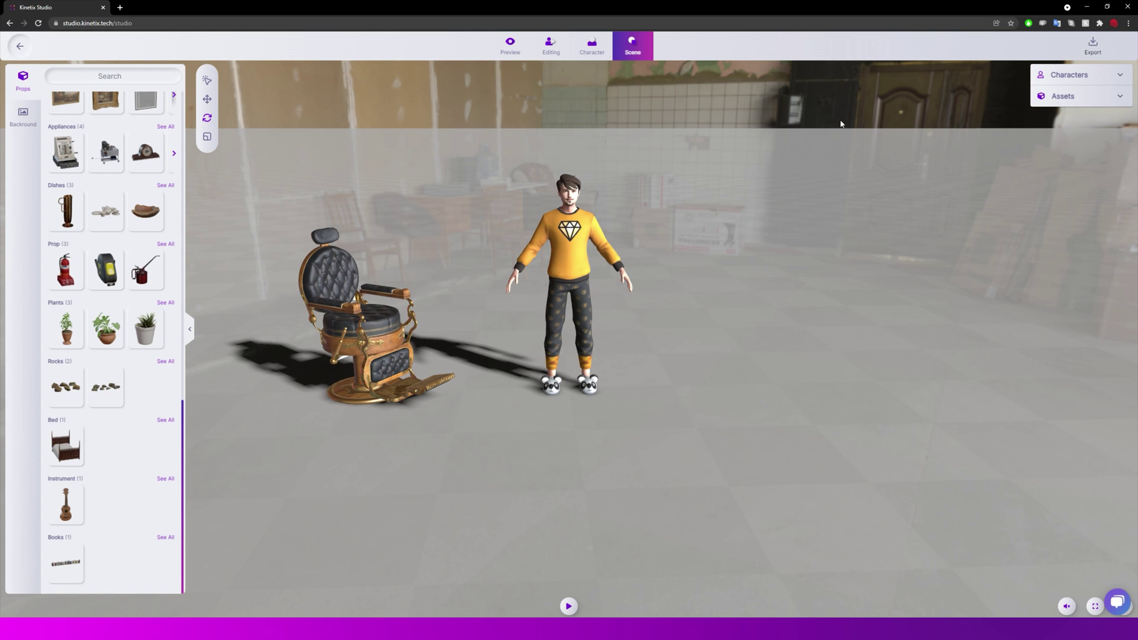
left_click(1095, 75)
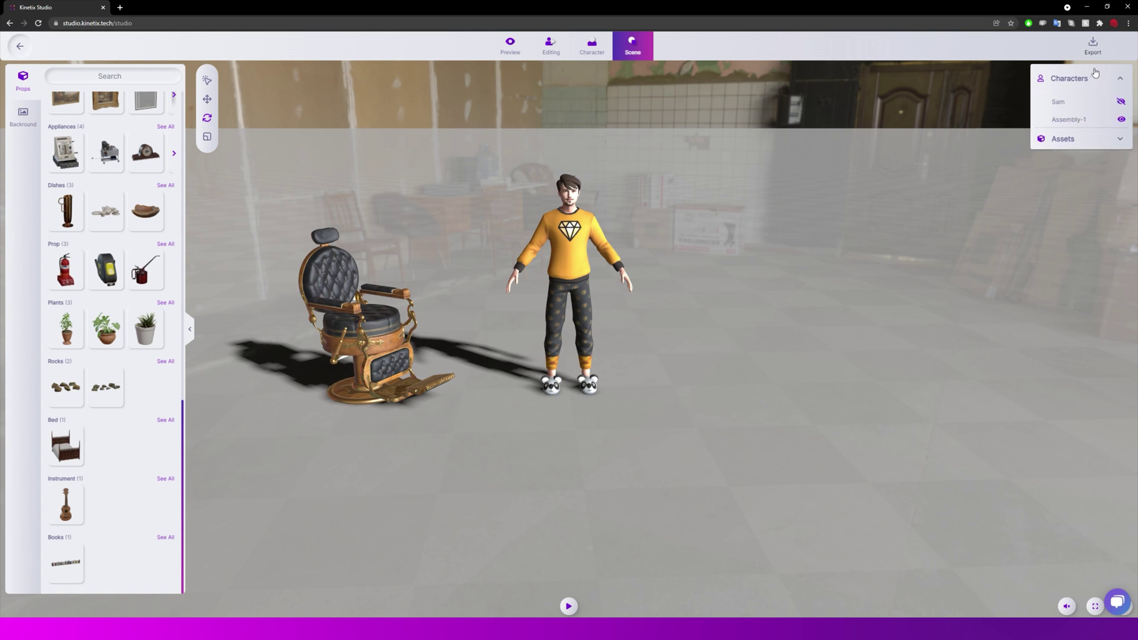
left_click(1095, 140)
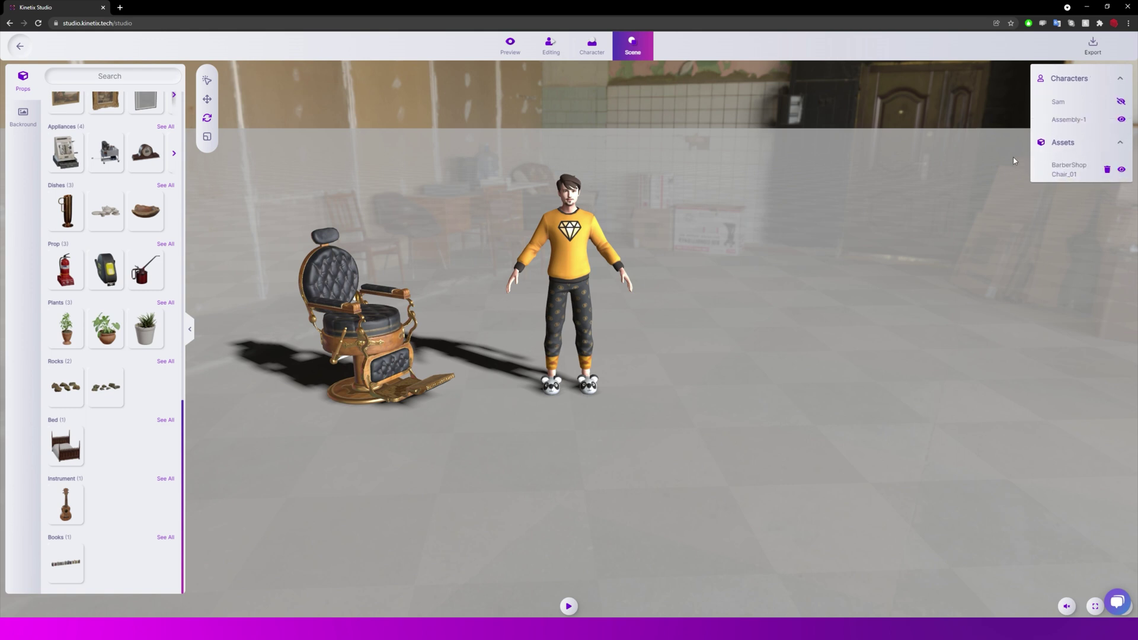
left_click(550, 47)
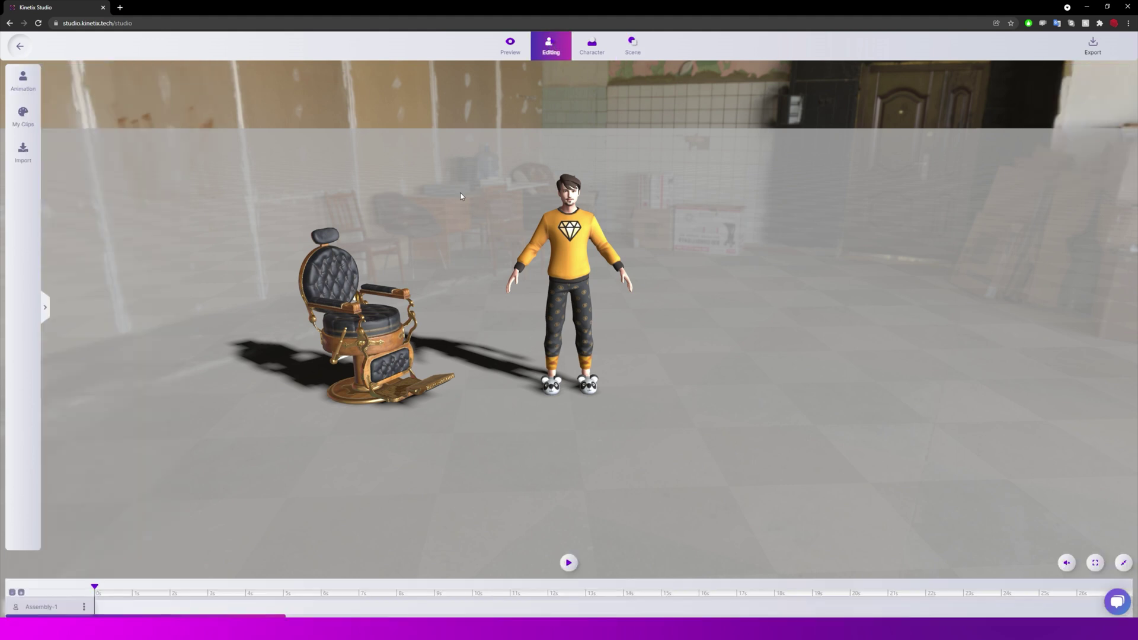
Step: Add the slow_dance clip from the Animation library and preview it to its end
left_click(23, 80)
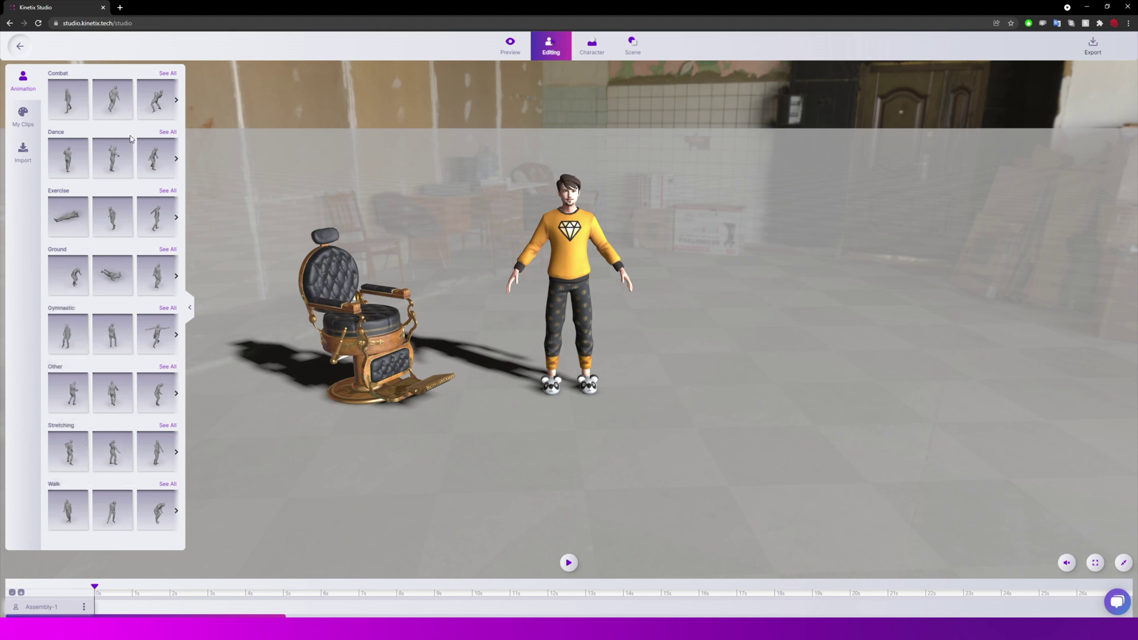
left_click(113, 157)
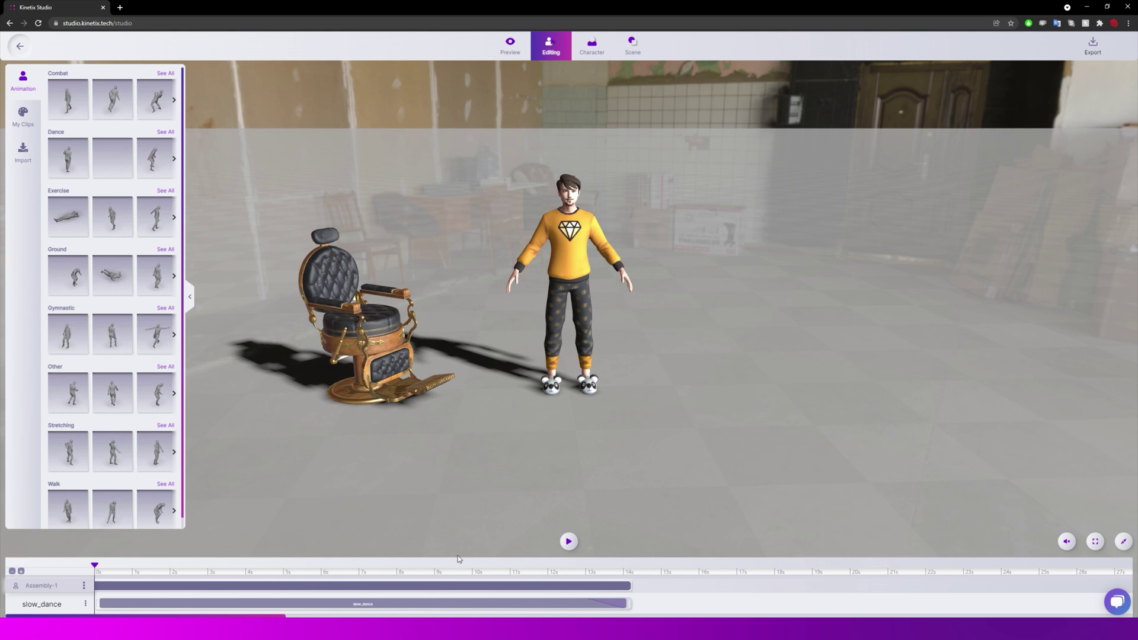
left_click(568, 542)
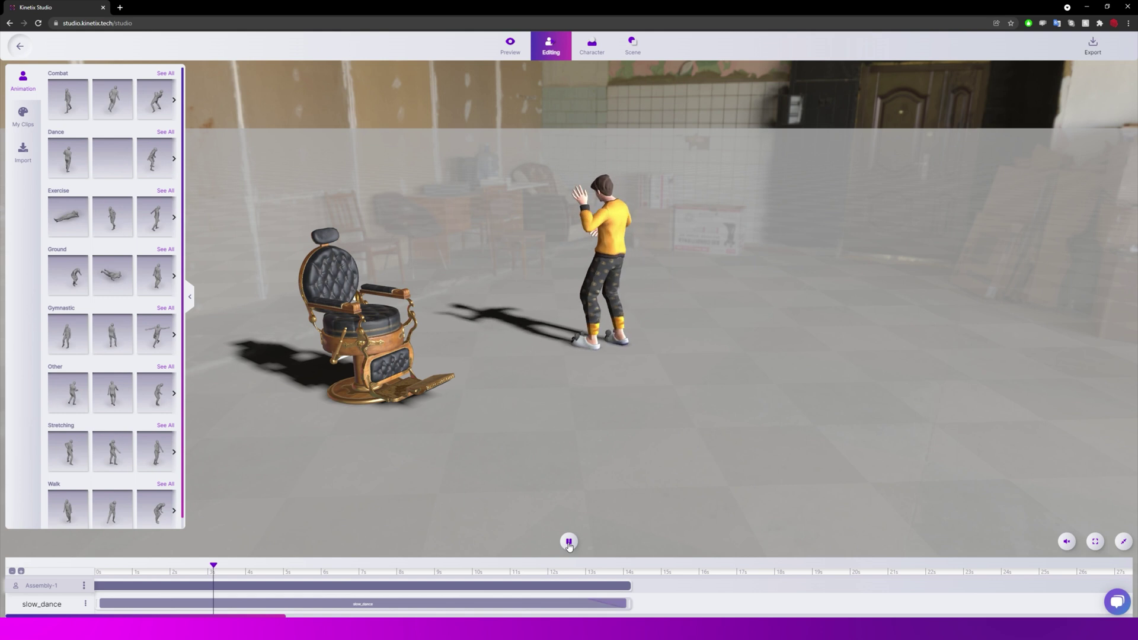
left_click(569, 543)
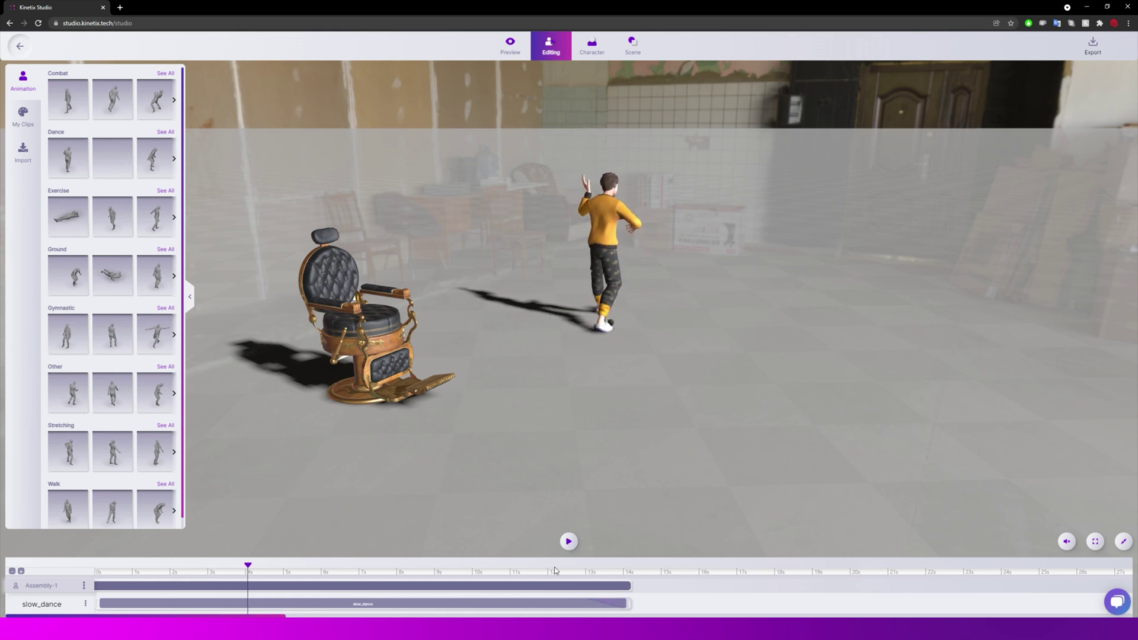
left_click(631, 577)
Step: Trim slow_dance to about 8 seconds and place getting_up right after it
left_click(592, 575)
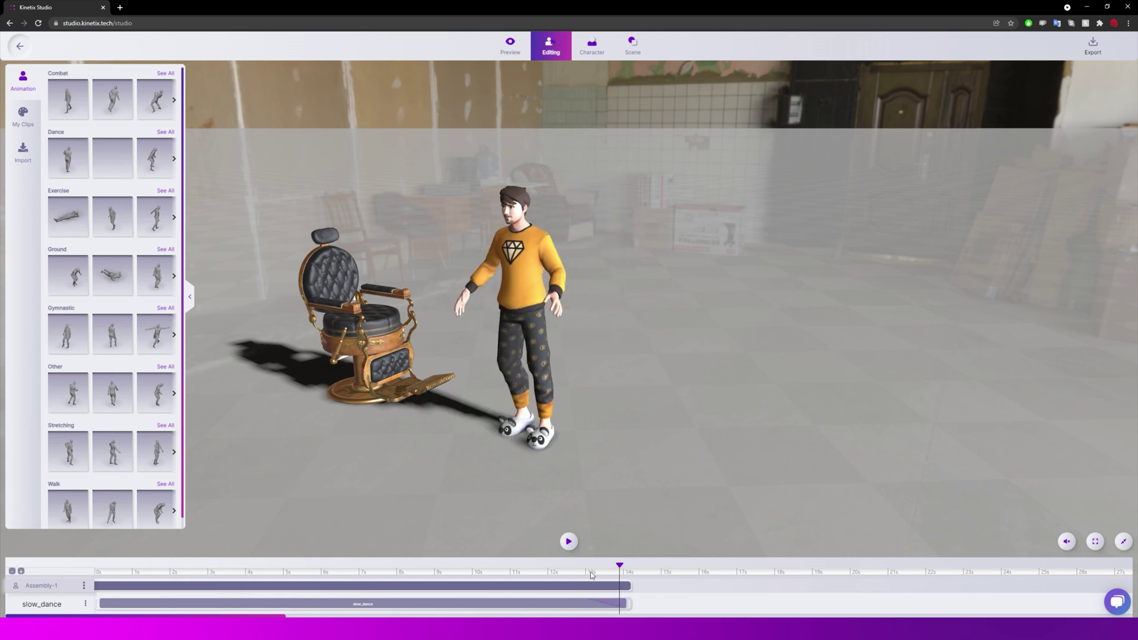
left_click_drag(632, 603, 397, 603)
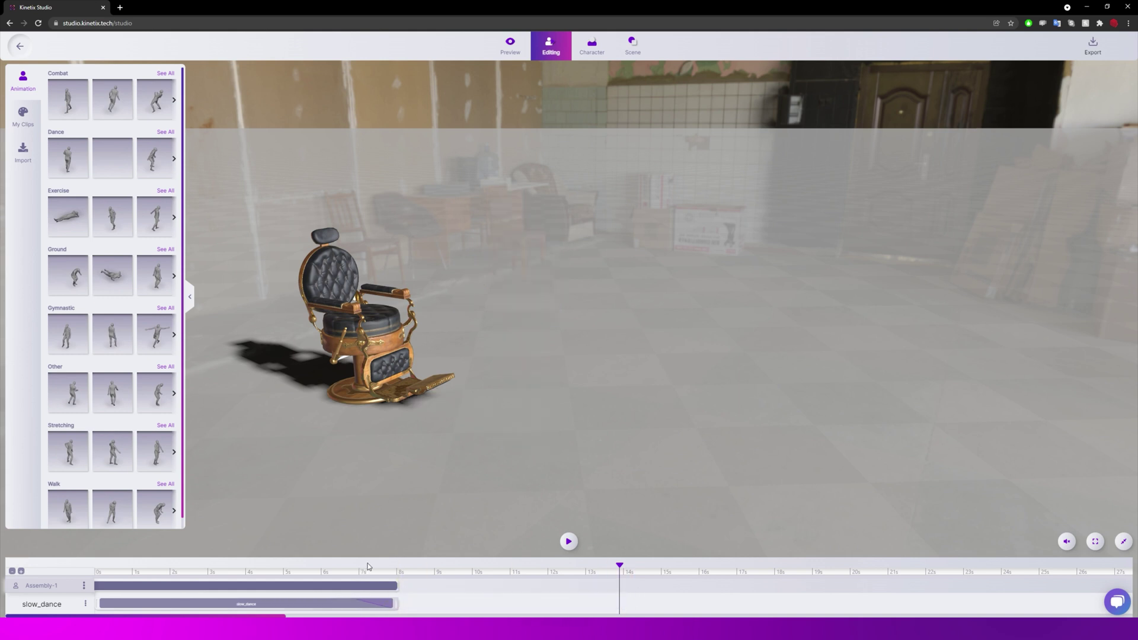
left_click(651, 572)
left_click_drag(651, 566, 318, 566)
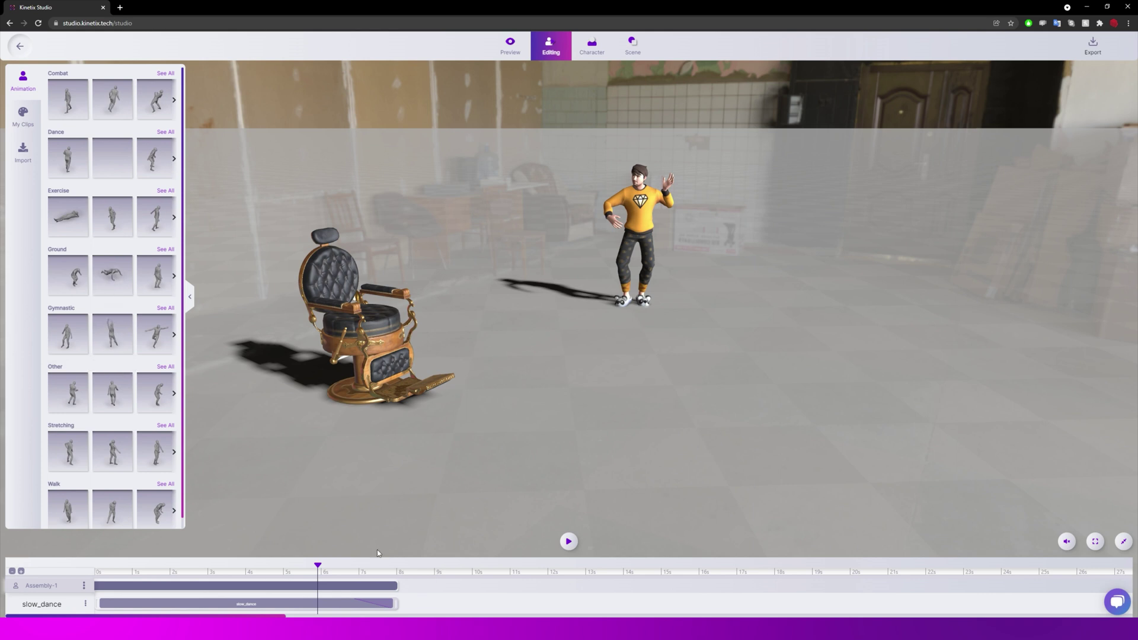
left_click(110, 273)
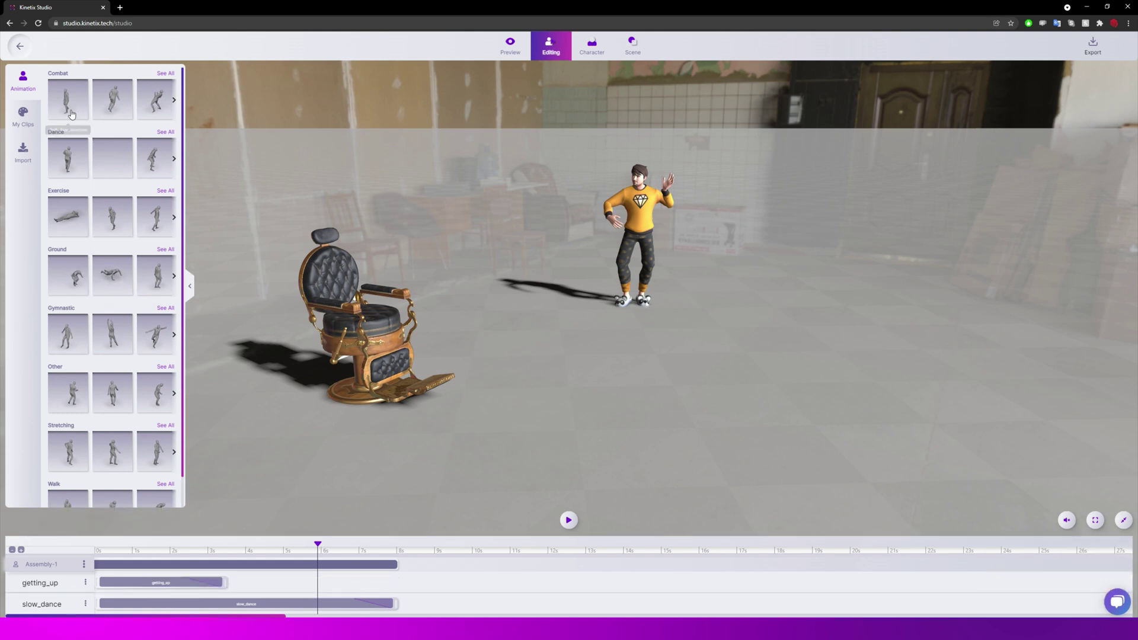
left_click_drag(149, 578, 439, 587)
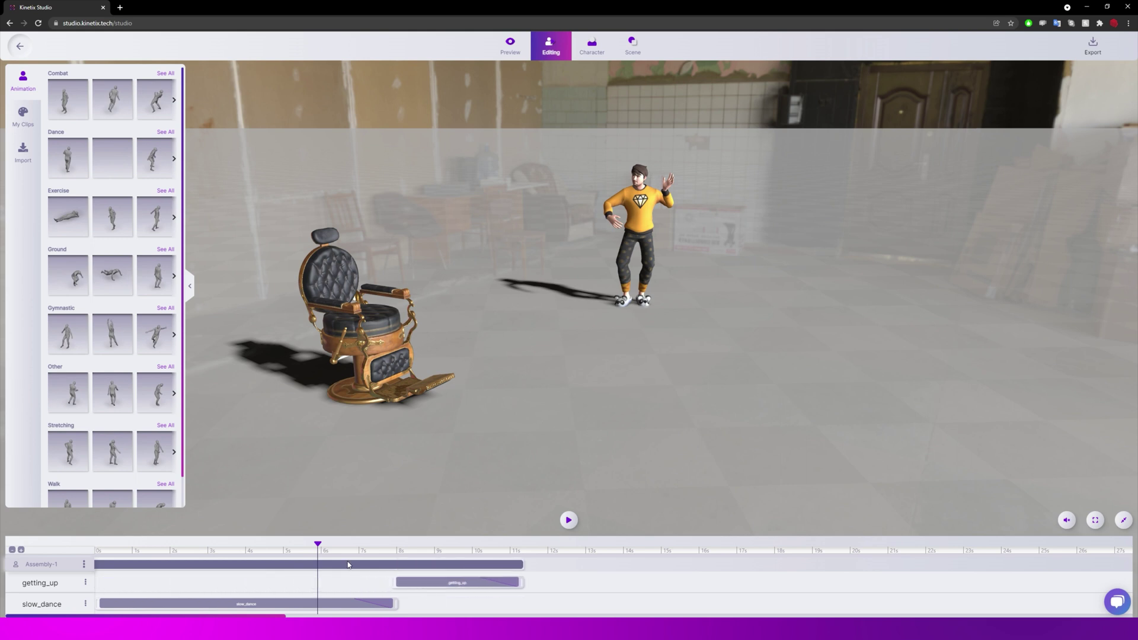
Step: Lengthen slow_dance to about 13 seconds, start getting_up near 12 seconds, and play
left_click(569, 520)
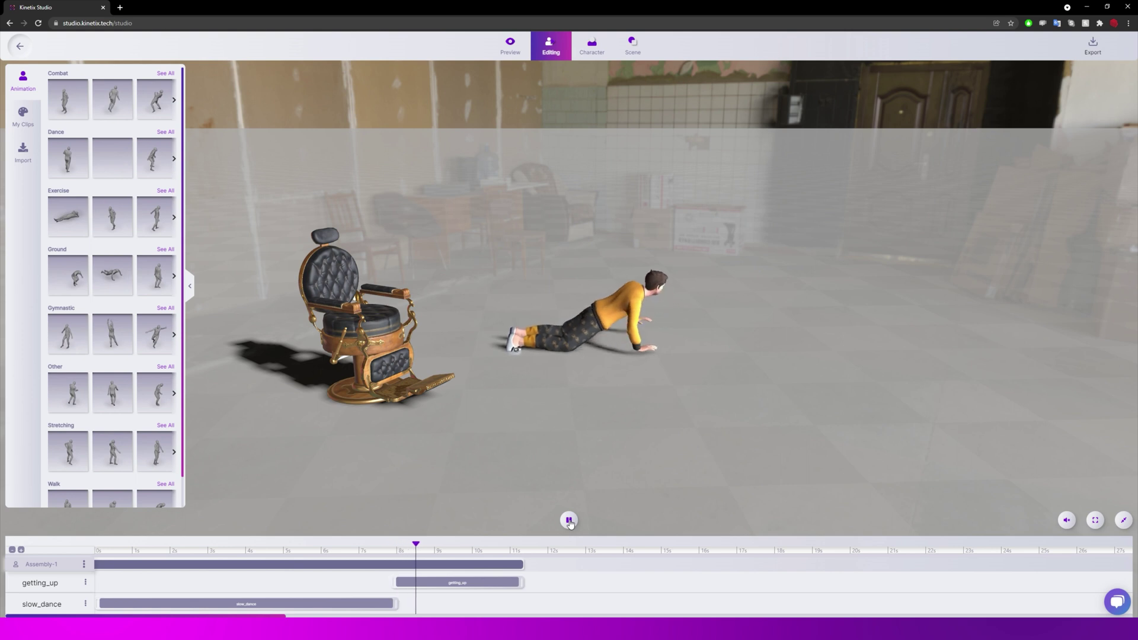
left_click(569, 521)
left_click_drag(396, 604, 558, 587)
left_click_drag(411, 583, 569, 581)
left_click(569, 521)
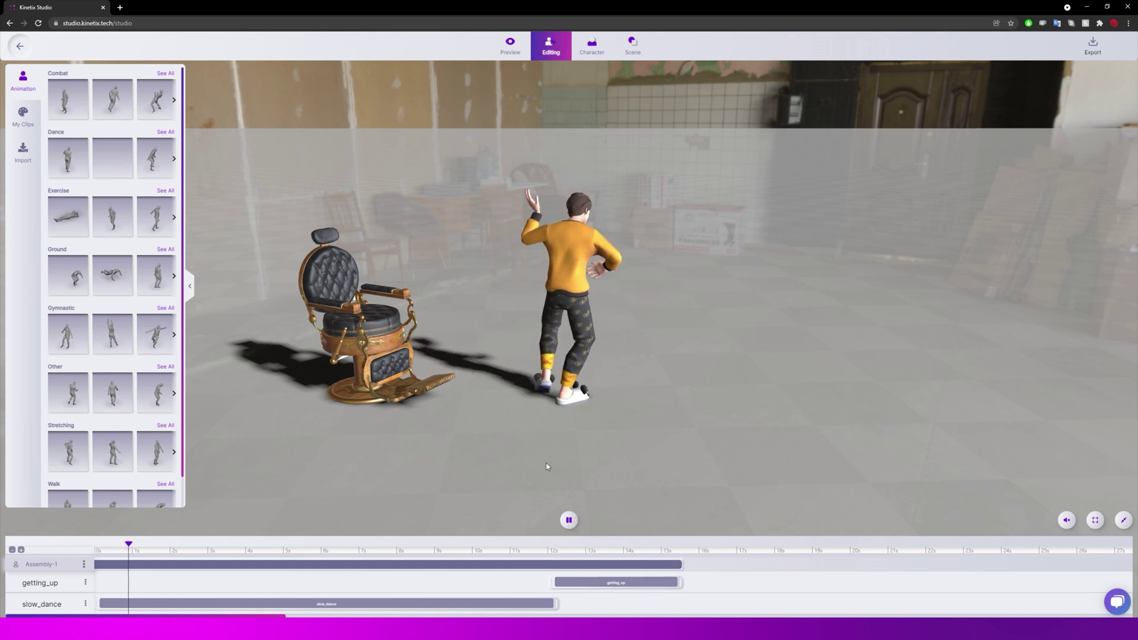
Step: Add the duck_four_direction Combat clip on its own track from 0 to about 11 seconds
scroll(112, 323, "down", 1)
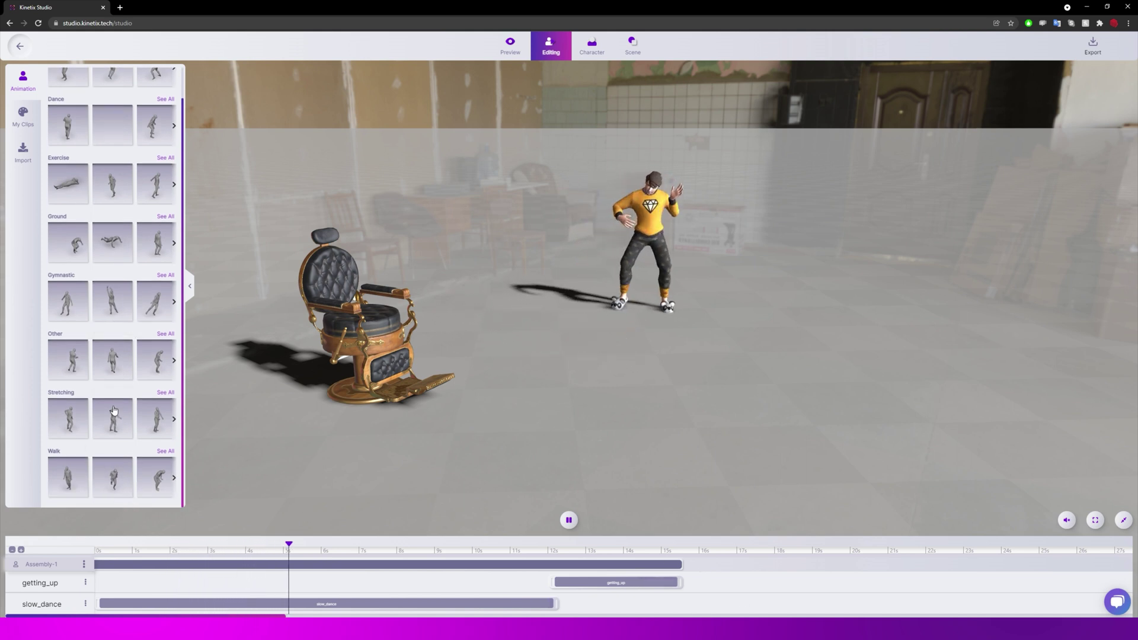
scroll(54, 218, "up", 1)
left_click(23, 115)
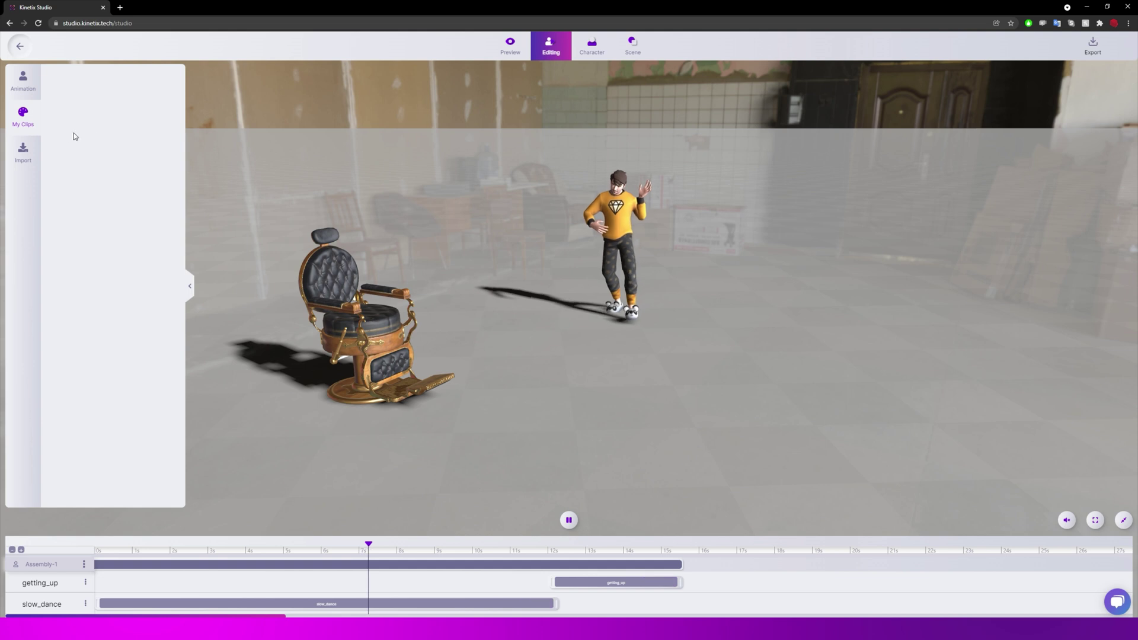
left_click(23, 81)
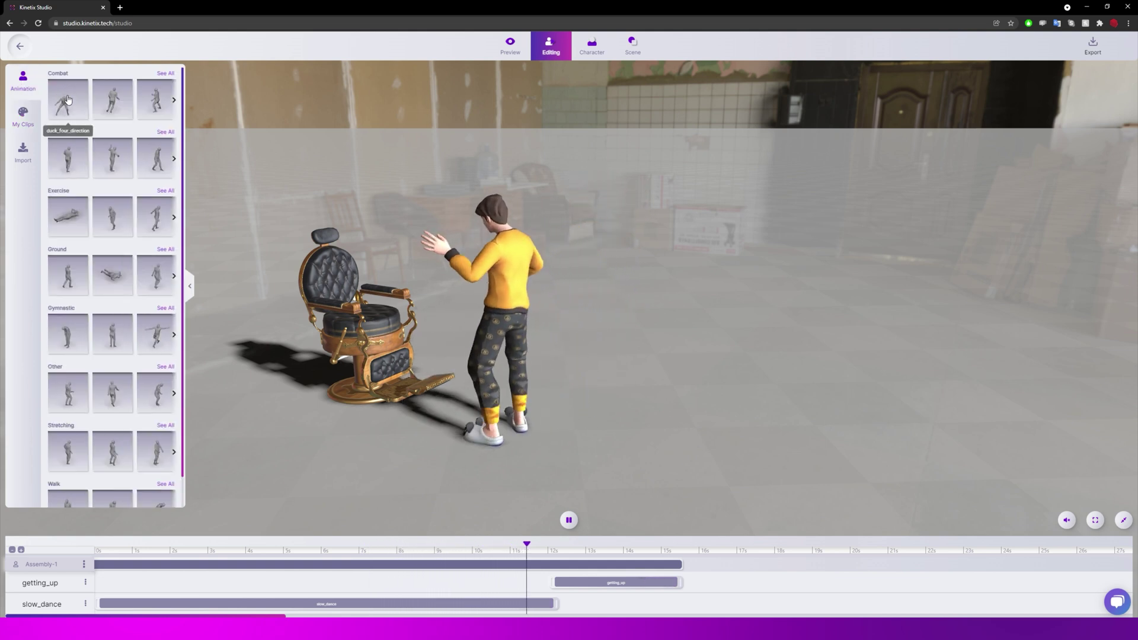
left_click(68, 100)
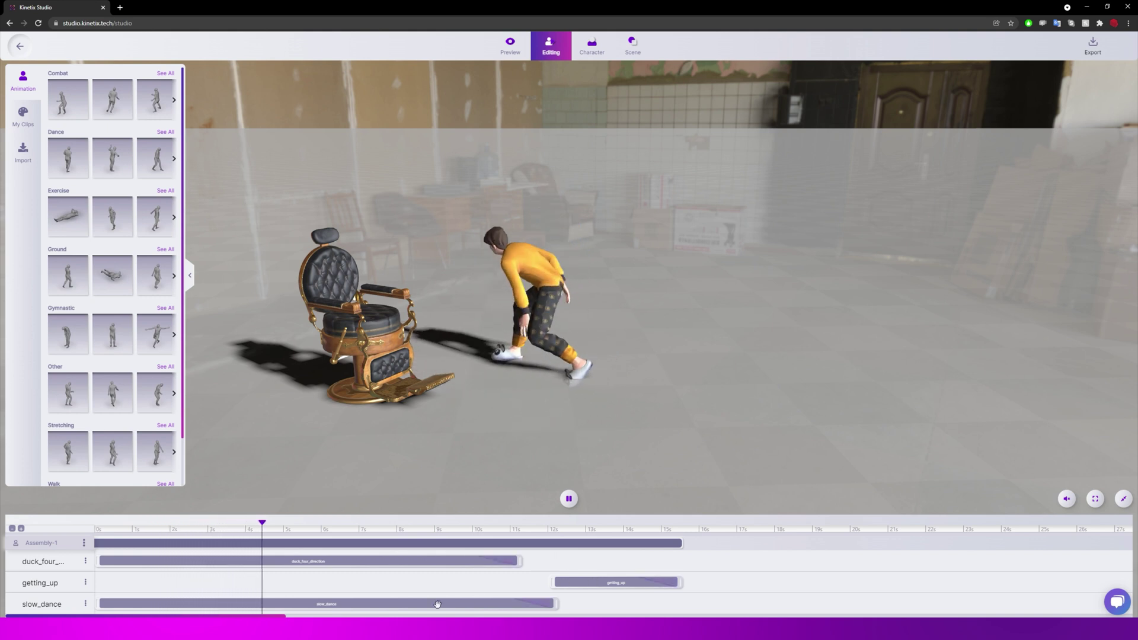
Step: Pause playback and delete the slow_dance layer from the timeline
left_click(86, 602)
left_click(83, 603)
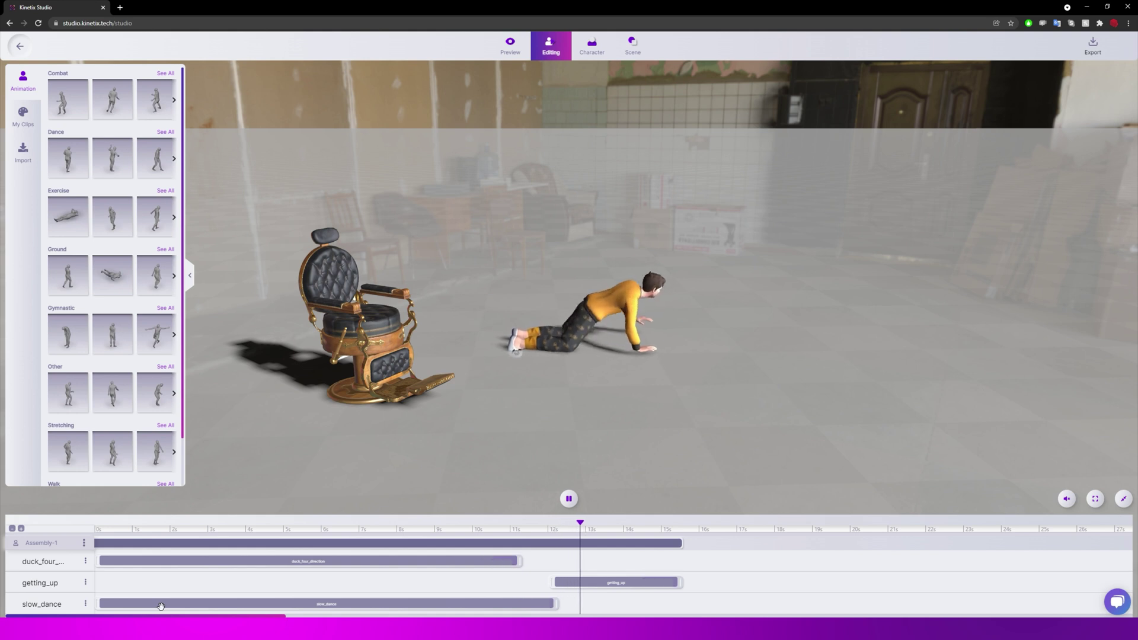
left_click(568, 499)
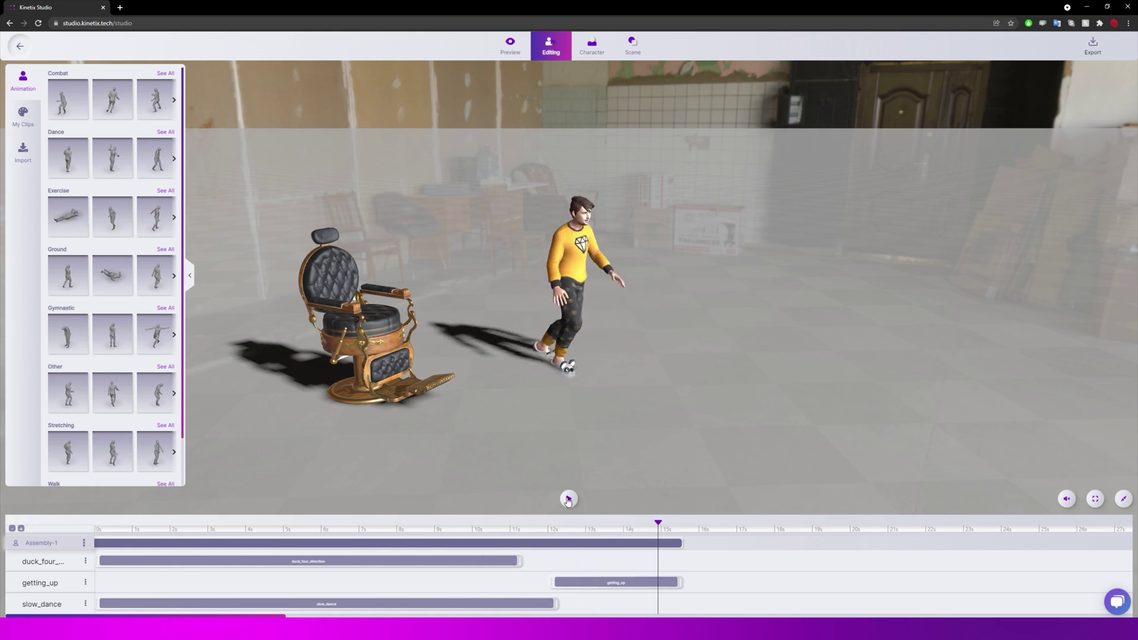
double_click(62, 603)
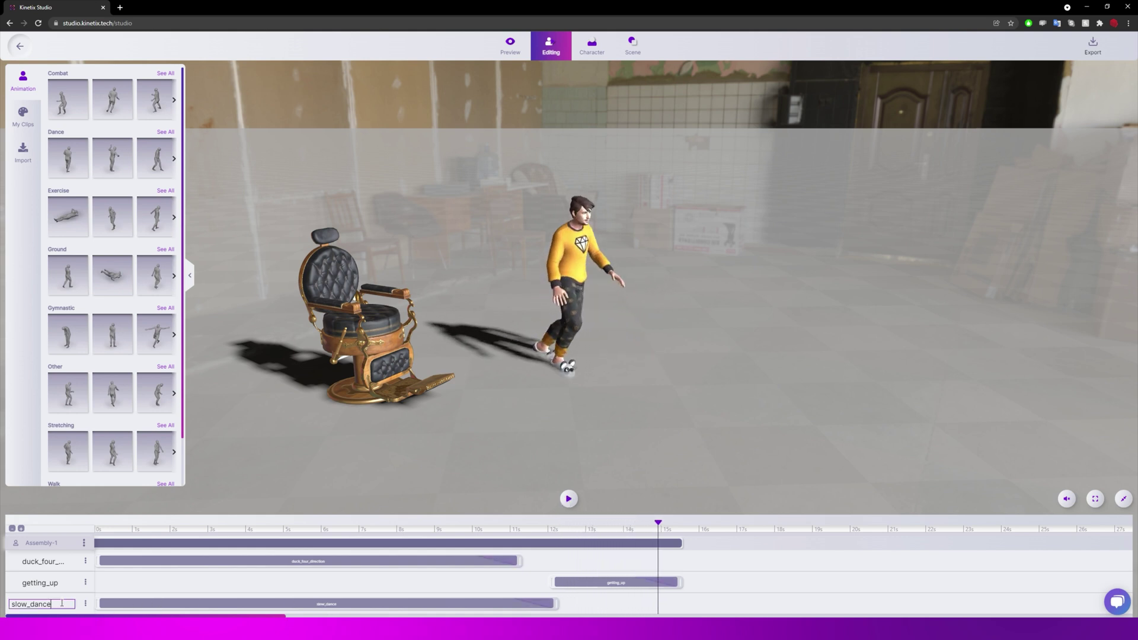
left_click(12, 528)
left_click(84, 604)
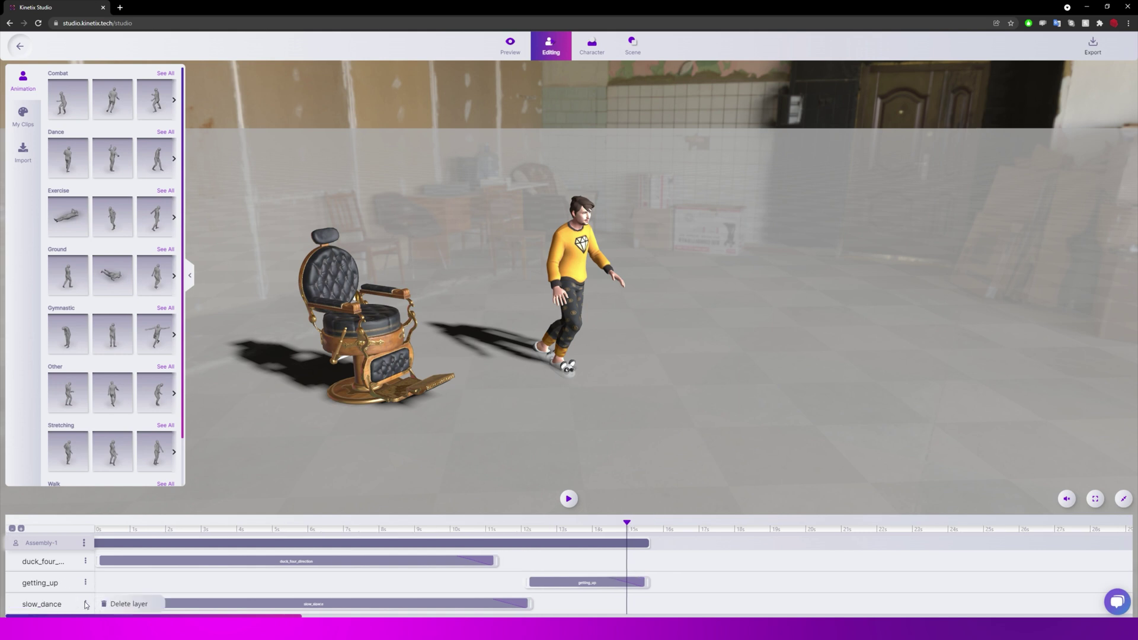
left_click(117, 604)
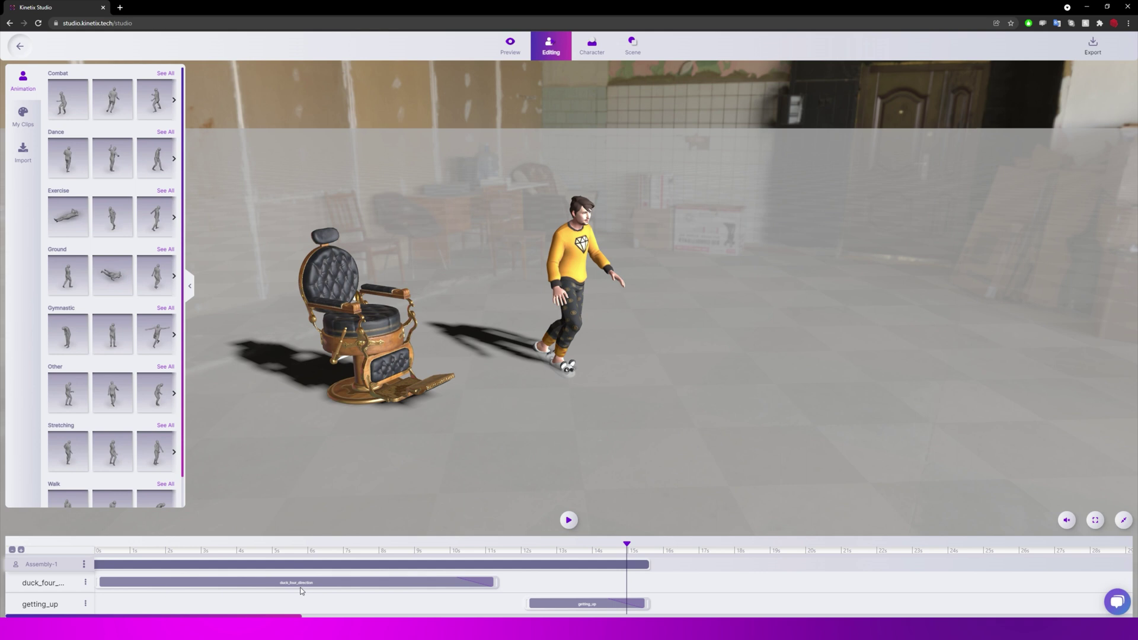
Step: Move getting_up left to follow the duck clip and preview the transition
left_click_drag(536, 604, 505, 600)
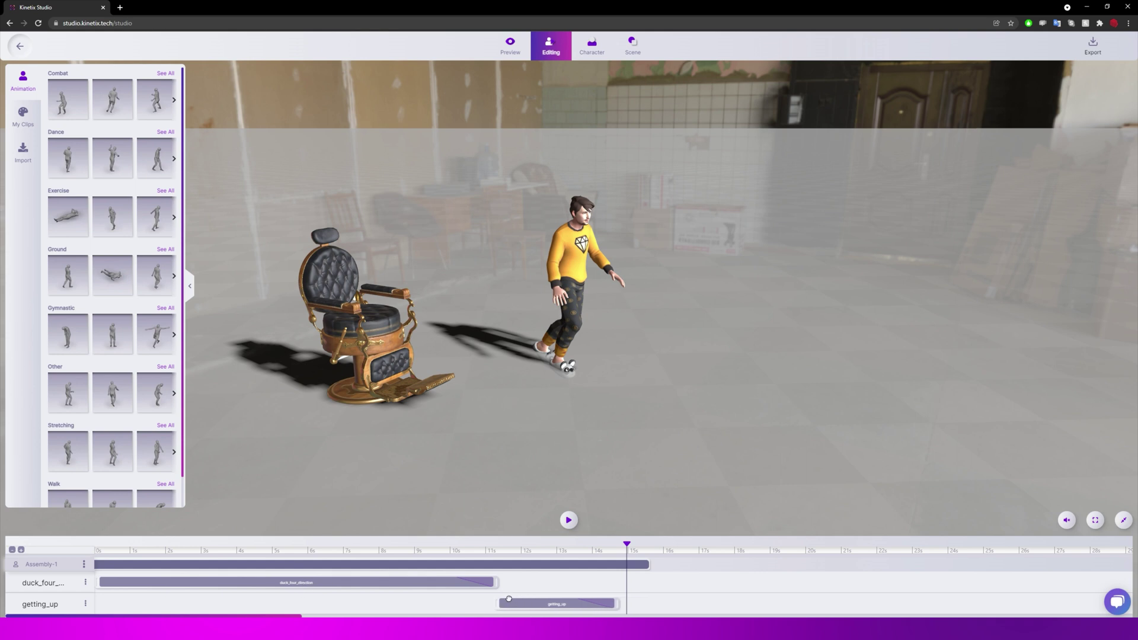
left_click(466, 577)
left_click(568, 520)
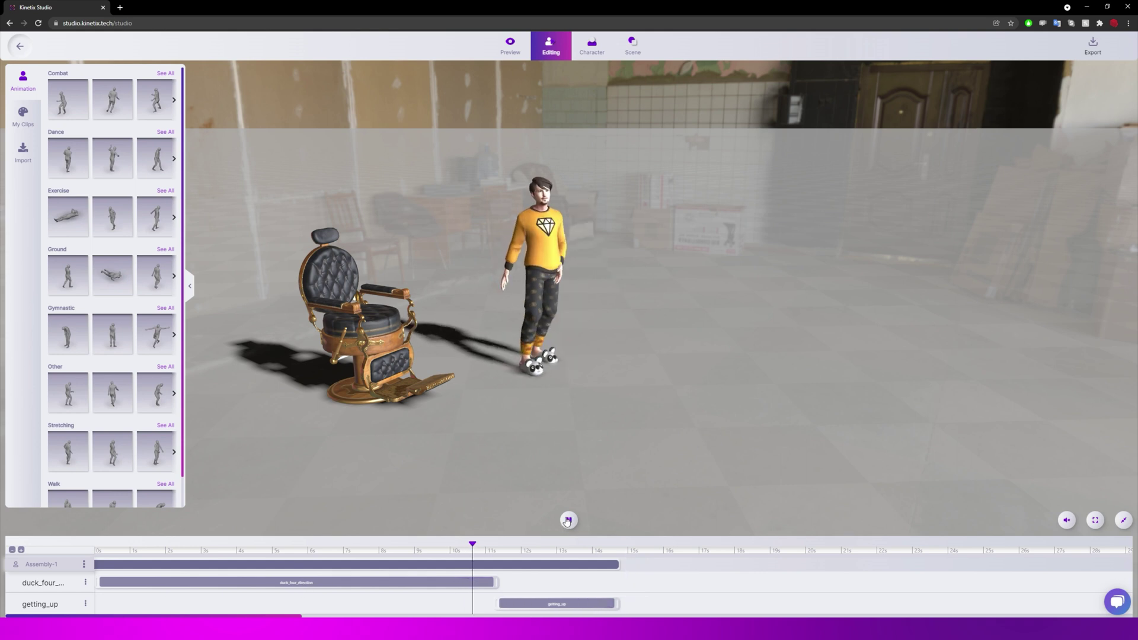
left_click(567, 520)
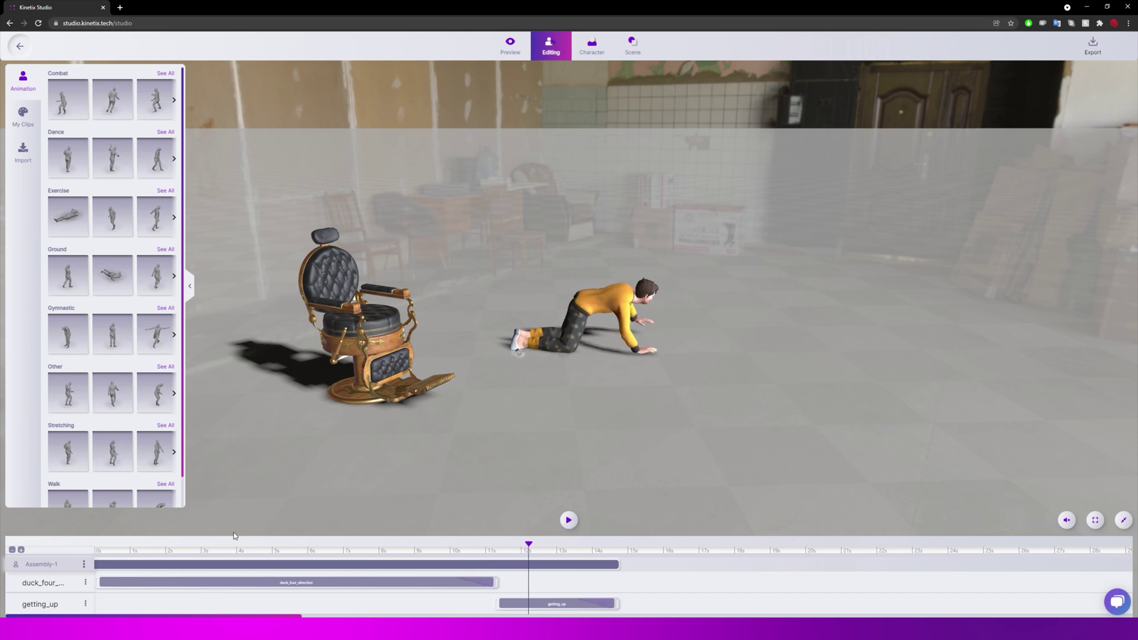
scroll(115, 436, "down", 1)
scroll(114, 439, "down", 1)
scroll(118, 451, "up", 1)
Step: Open the Export dialog offering .fbx and .glb output for 14 credits
left_click(1093, 45)
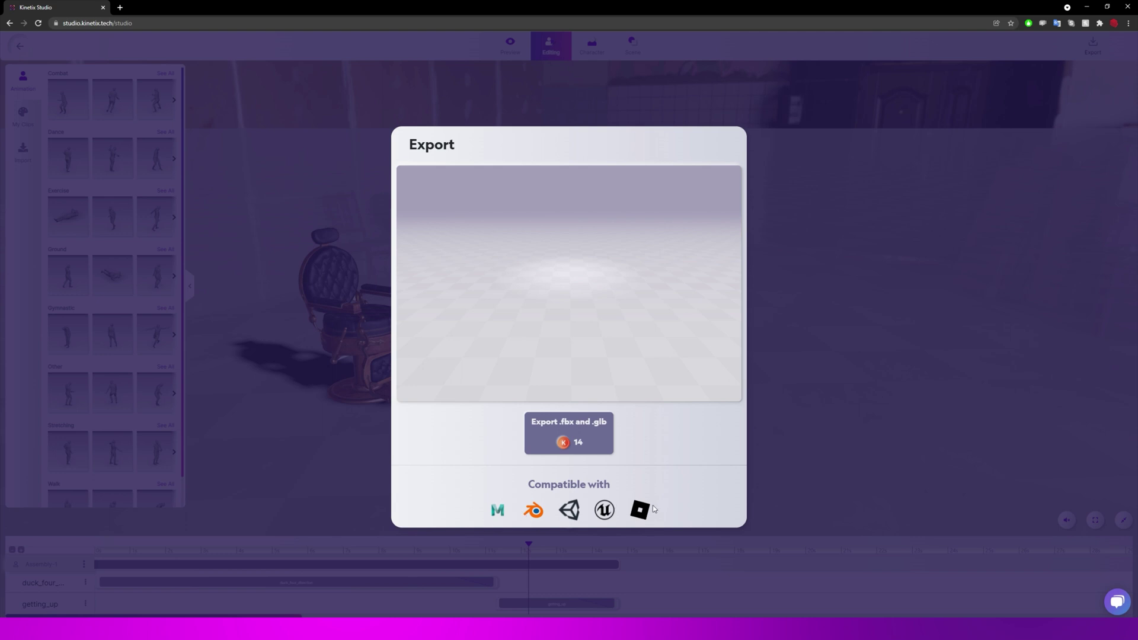
Step: Close the Export dialog to return to the Editing view
left_click(849, 403)
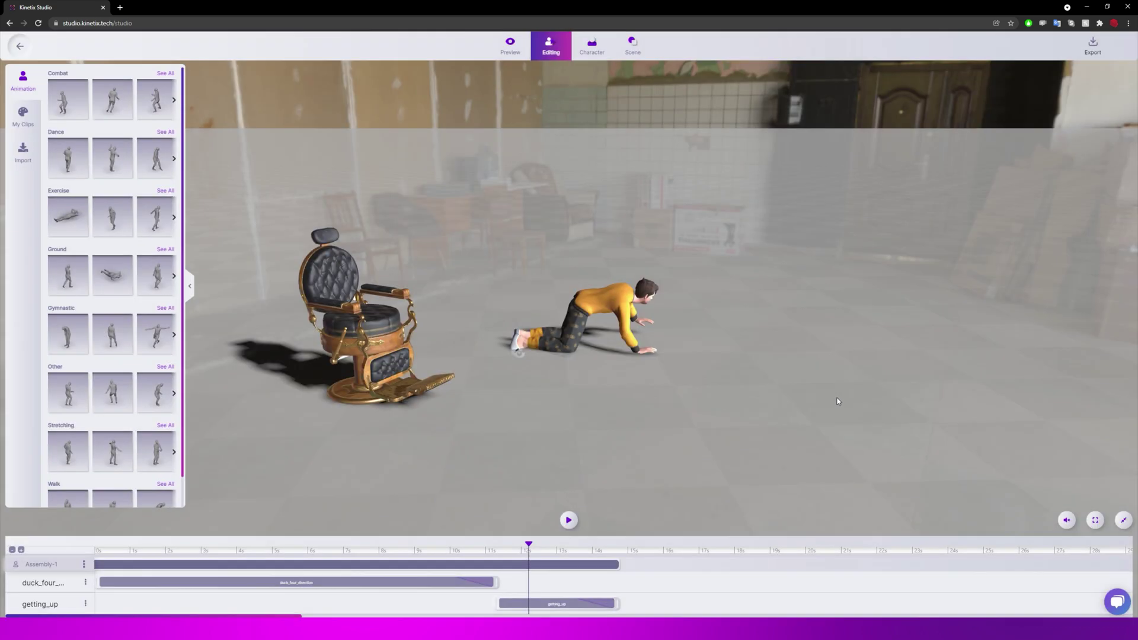